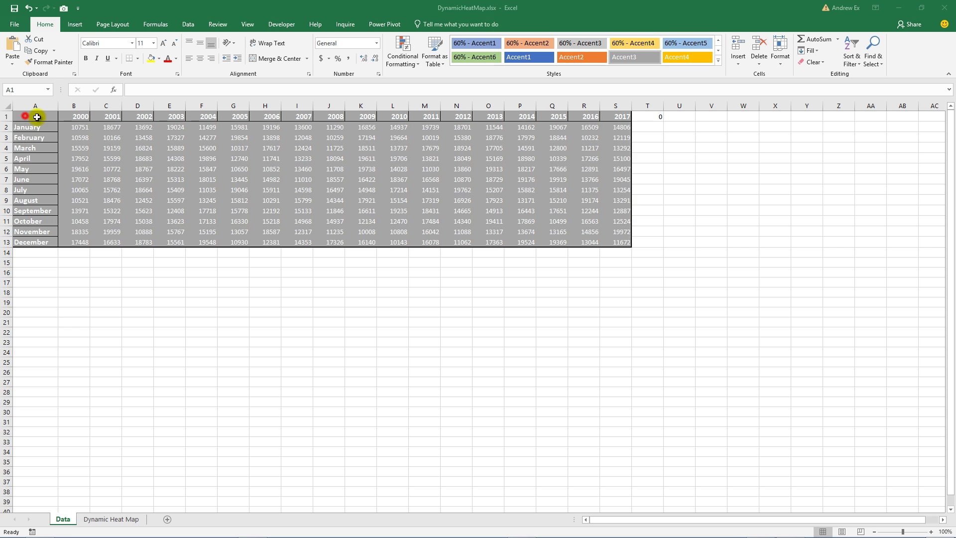
On the Dynamic Heat Map sheet, draw a form-control scroll bar across A14:E15 below the month grid.
left_click(37, 117)
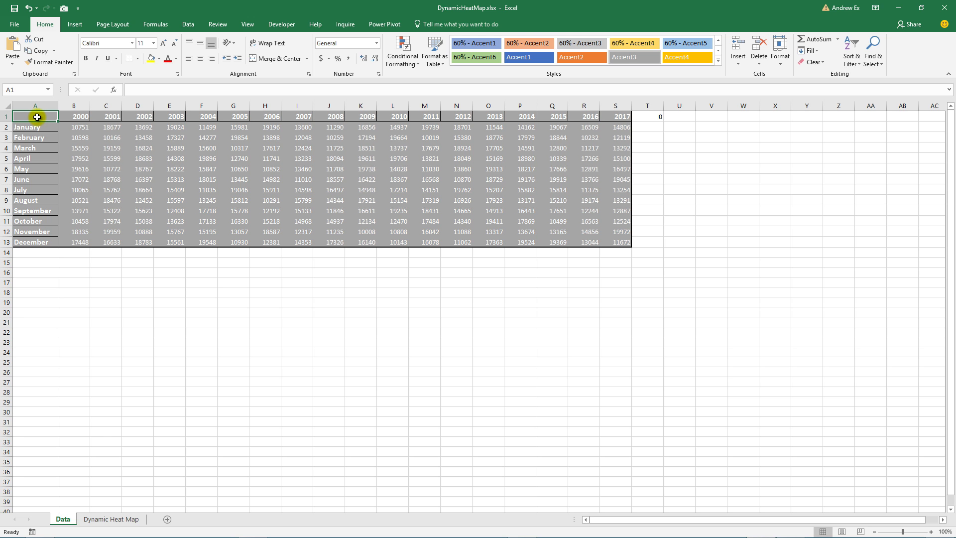
left_click(105, 519)
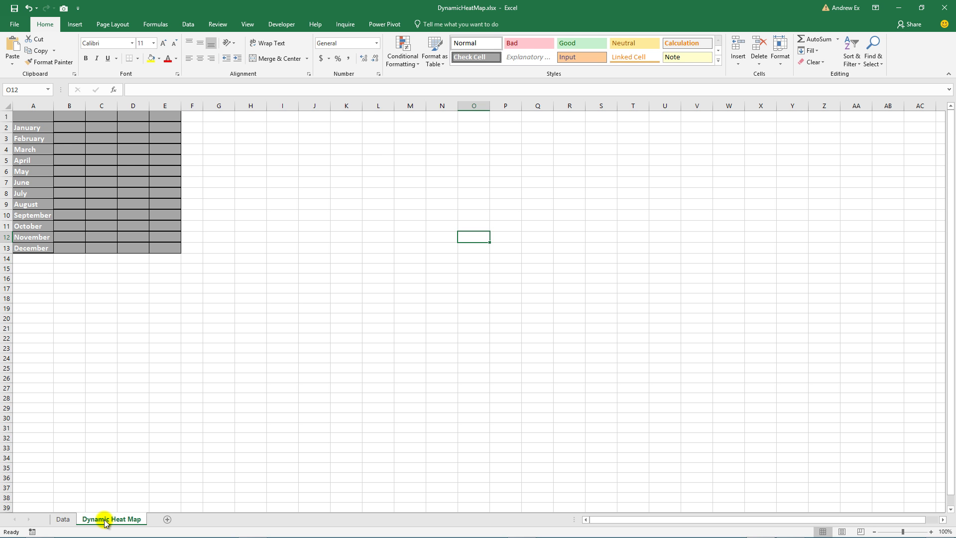
left_click(284, 24)
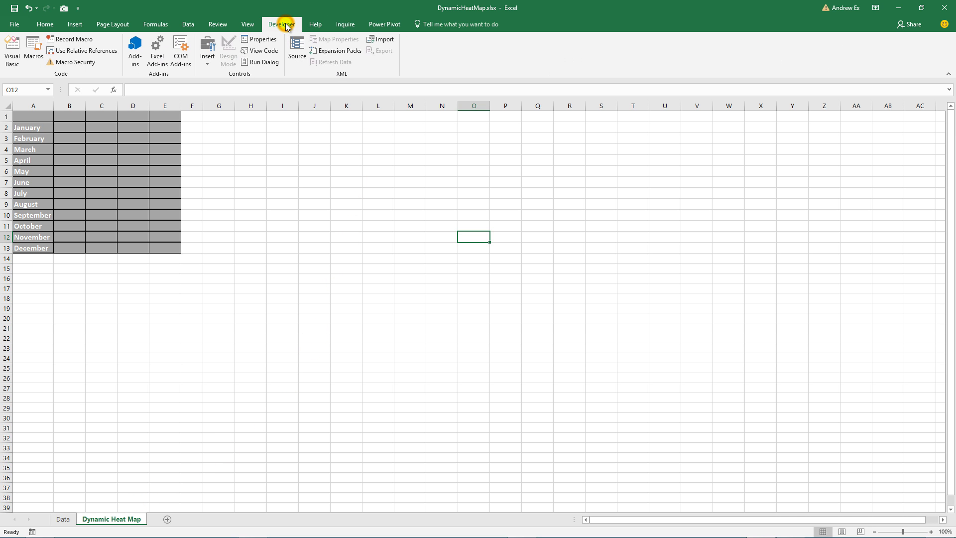
left_click(205, 69)
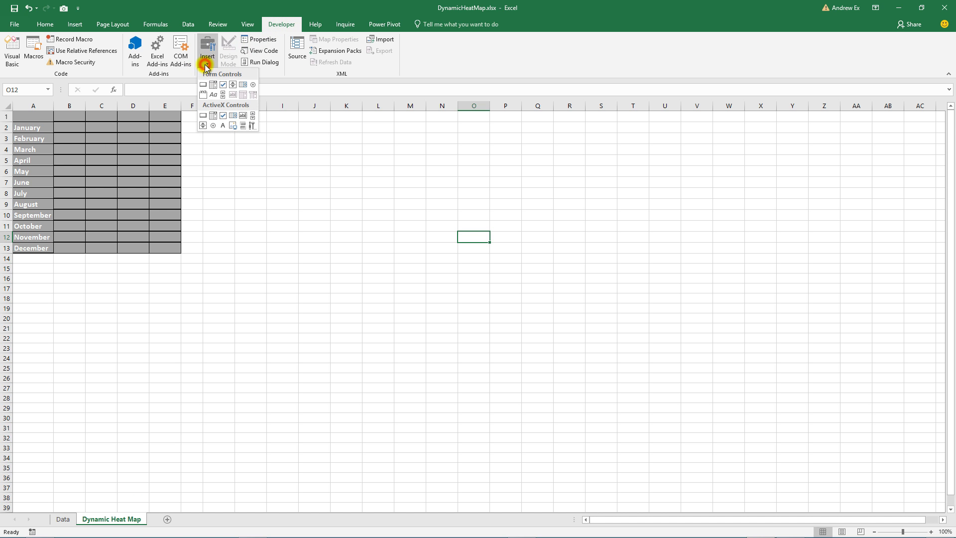
left_click(223, 96)
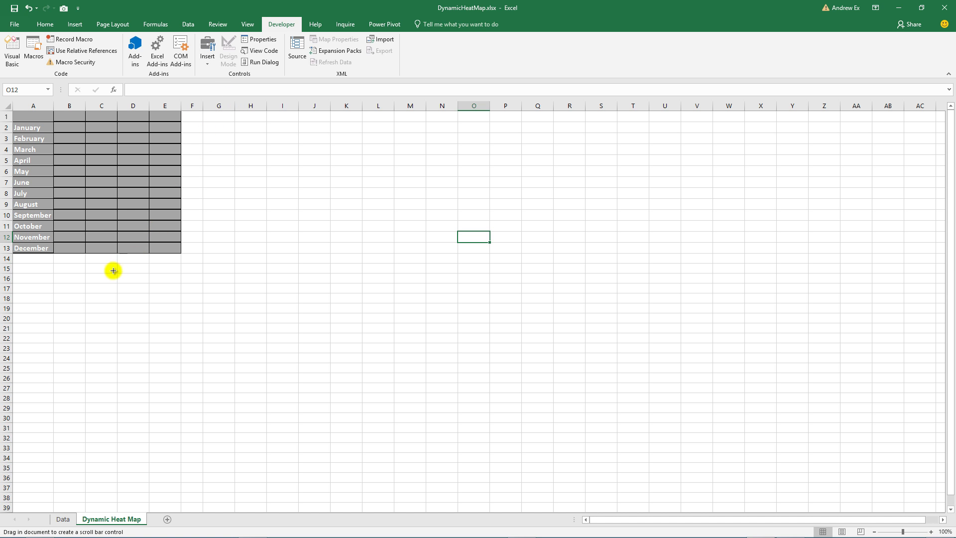
left_click_drag(14, 257, 166, 266)
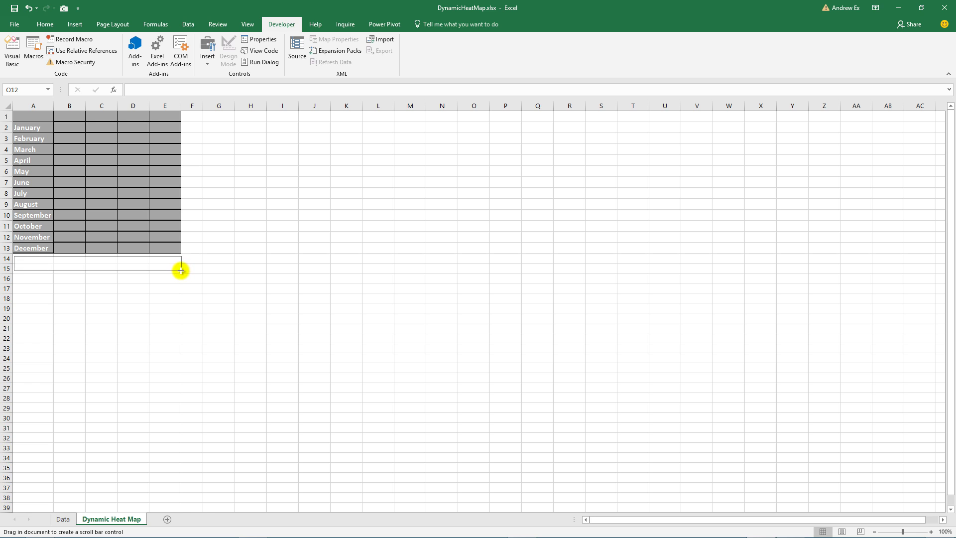
mouse_move(166, 267)
left_mouse_down()
mouse_move(181, 270)
mouse_move(140, 268)
left_mouse_up()
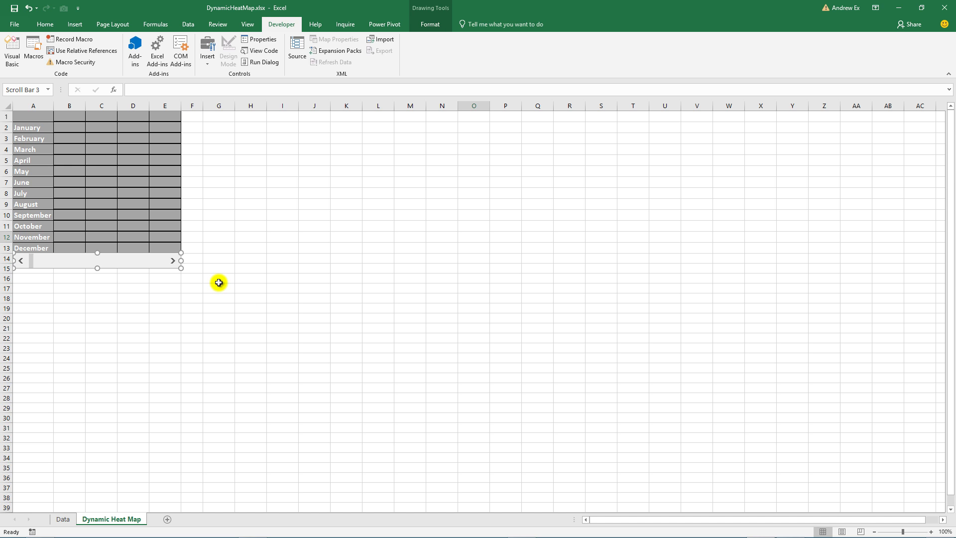
Set the scroll bar's maximum to 14 and link it to cell Data!$T$1.
right_click(104, 258)
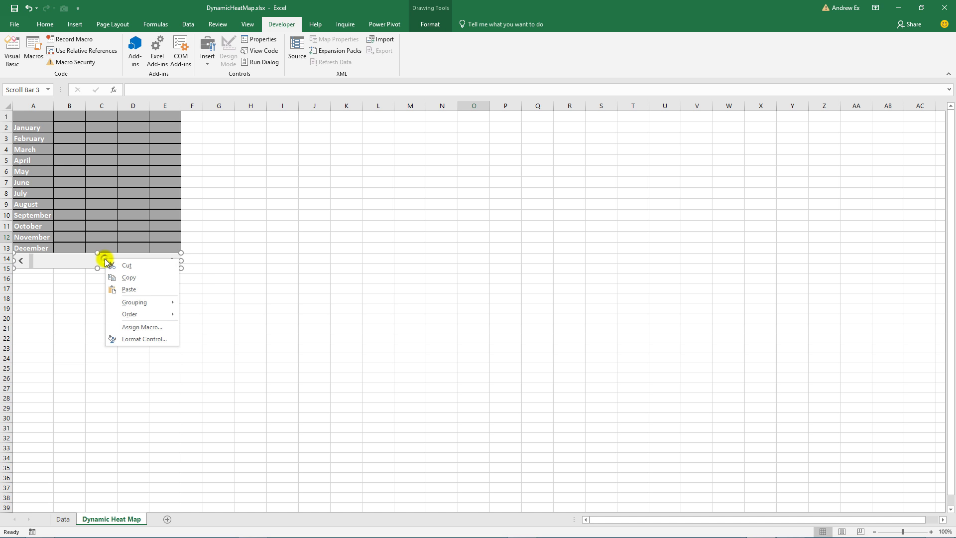
left_click(168, 341)
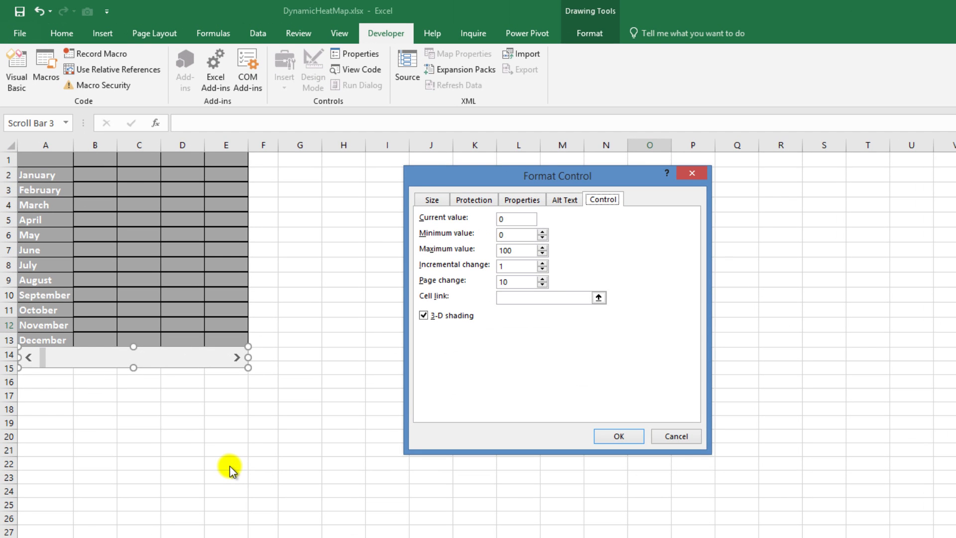
left_click(527, 250)
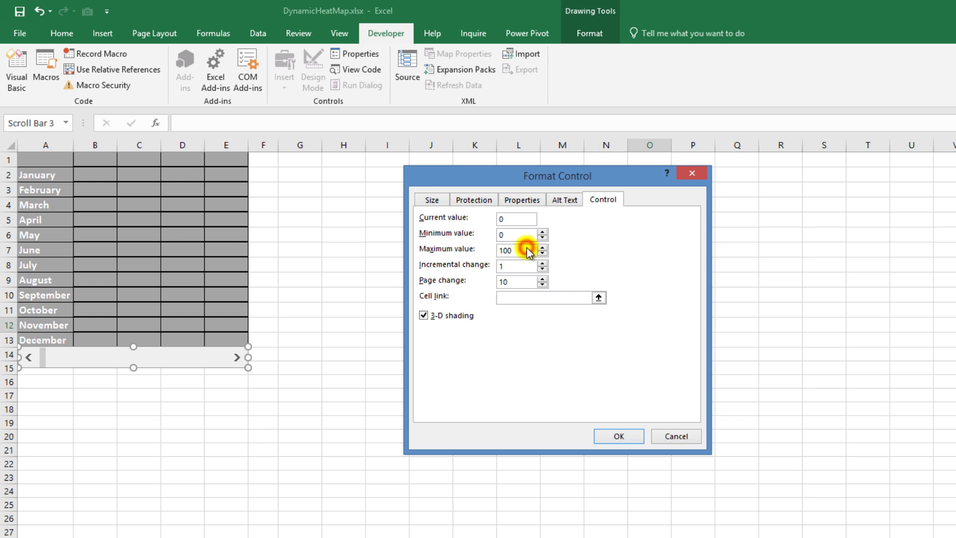
left_click_drag(527, 250, 490, 252)
type("14")
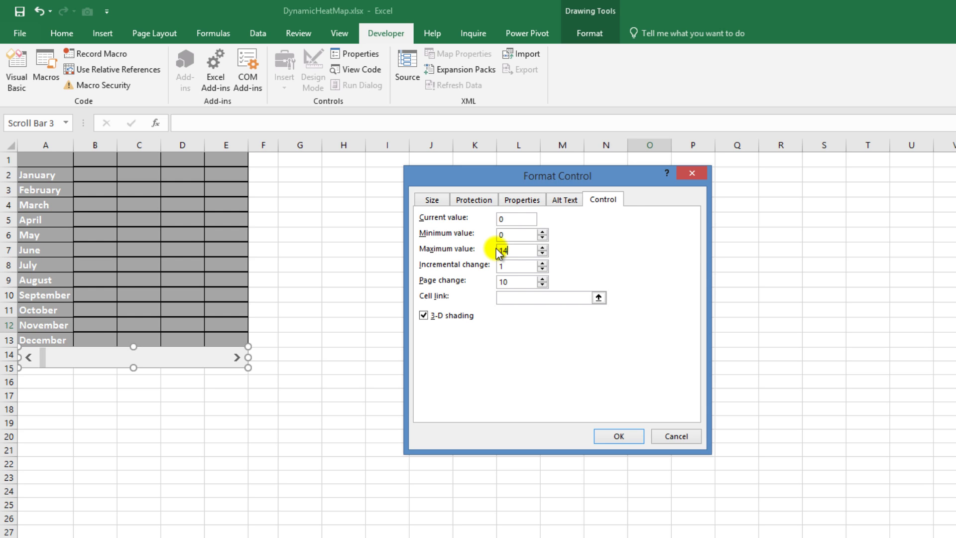
left_click(514, 267)
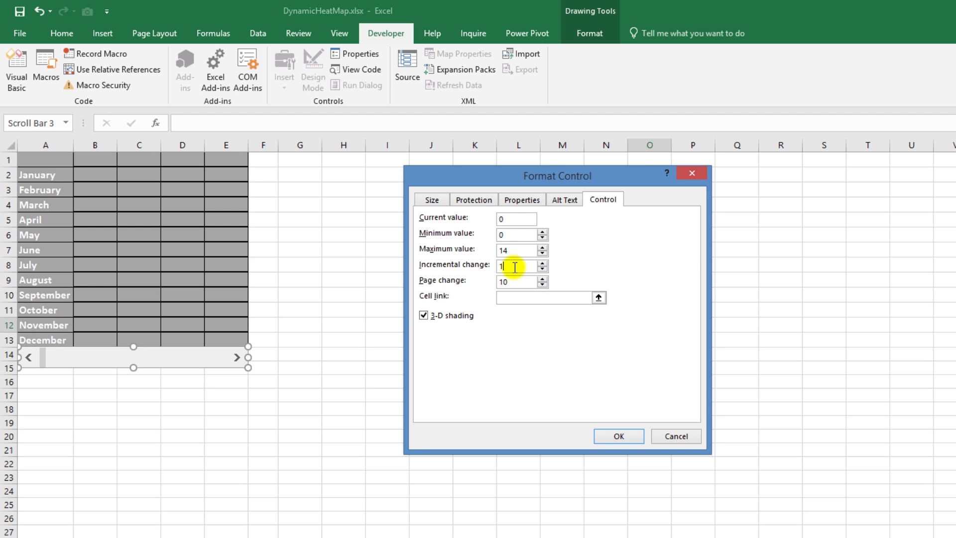
left_click(597, 298)
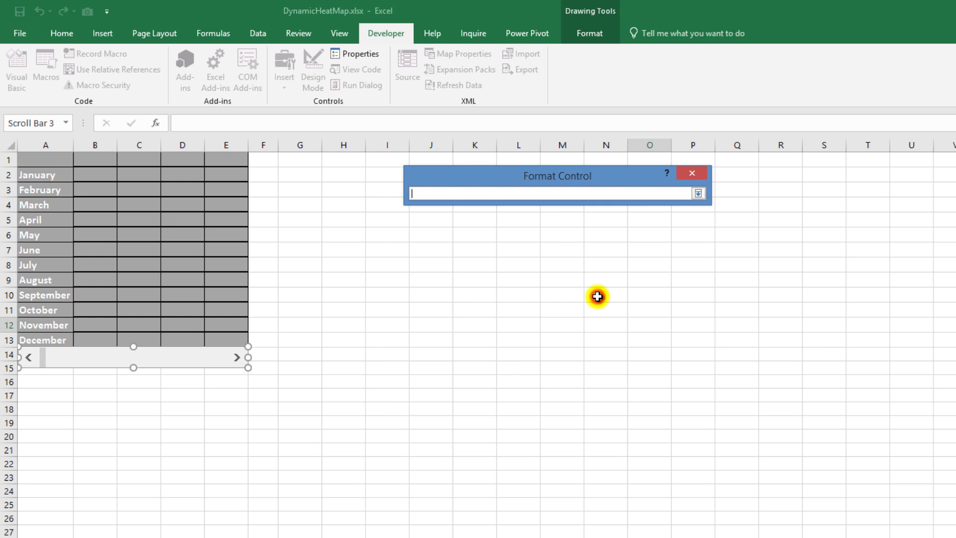
key("ctrl+Page_Down")
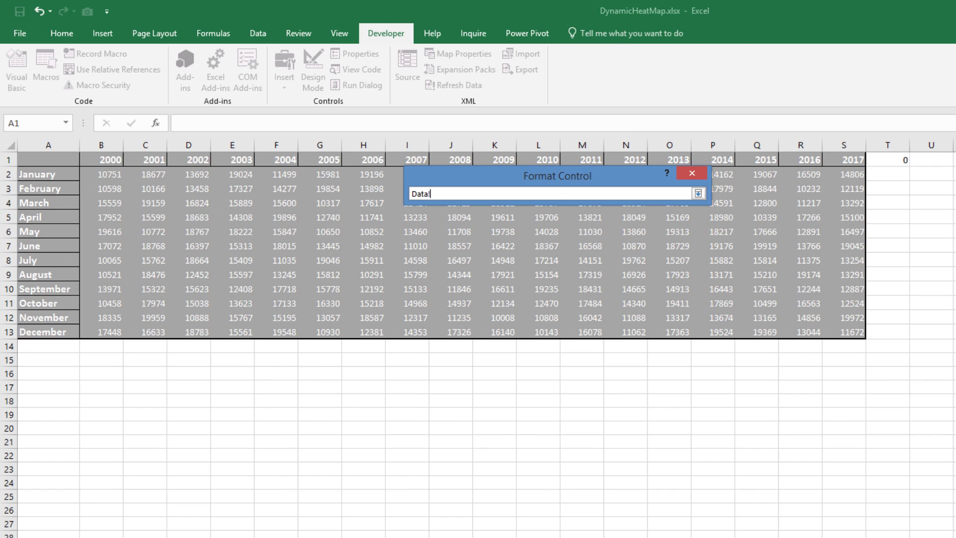
left_click(890, 161)
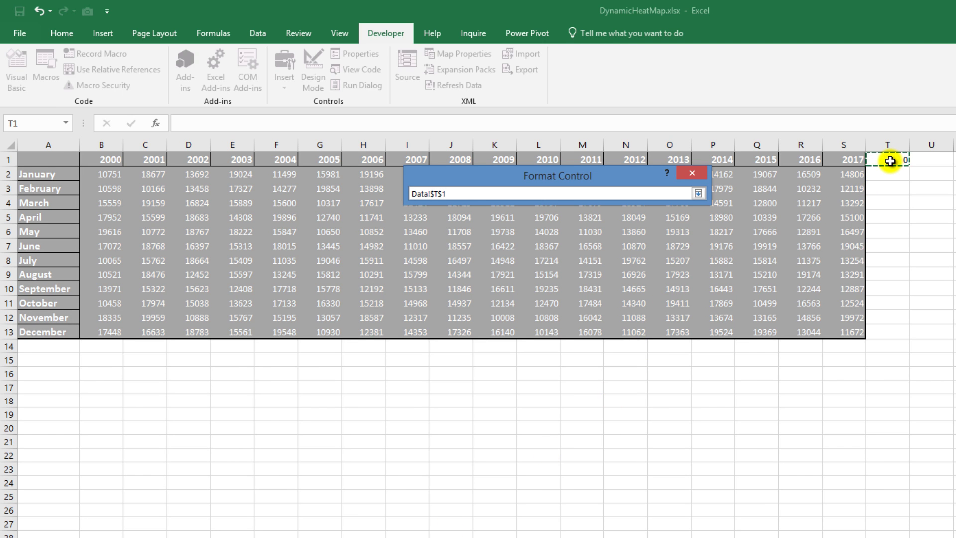
left_click(699, 193)
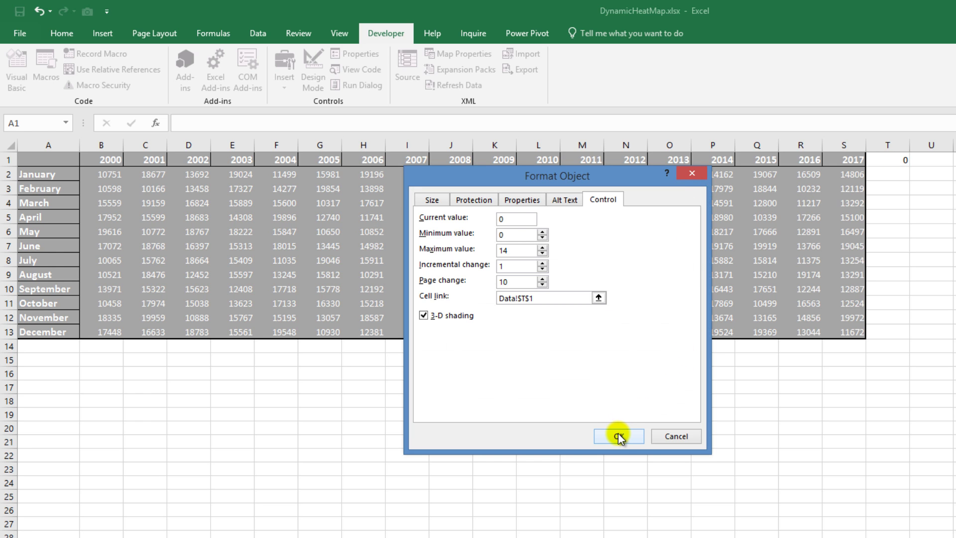
left_click(618, 434)
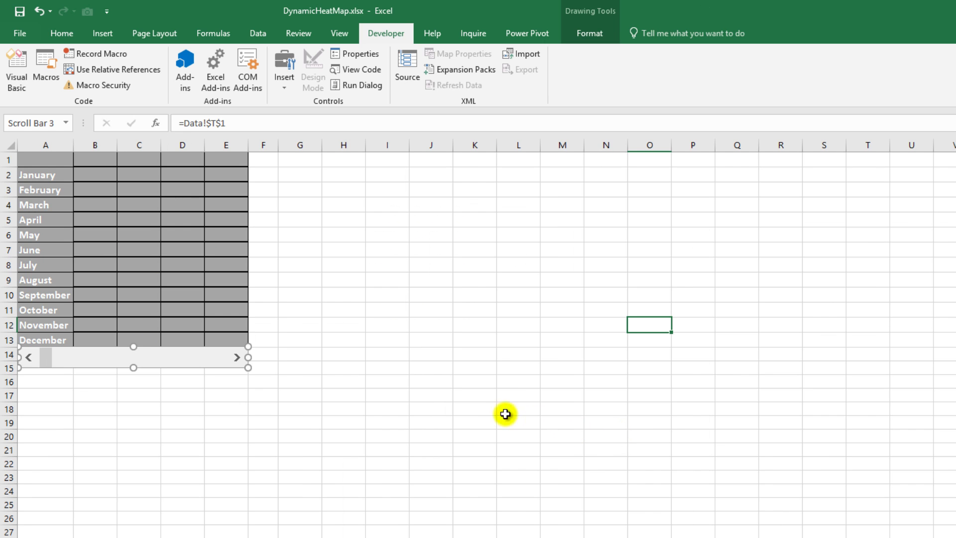
left_click(387, 381)
left_click(235, 358)
left_click(235, 357)
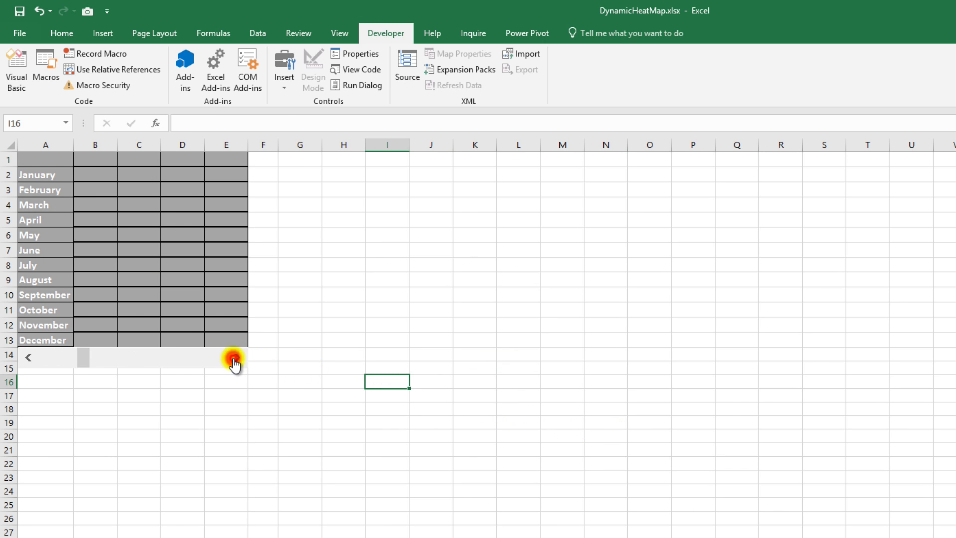
left_click(235, 357)
left_click(235, 357)
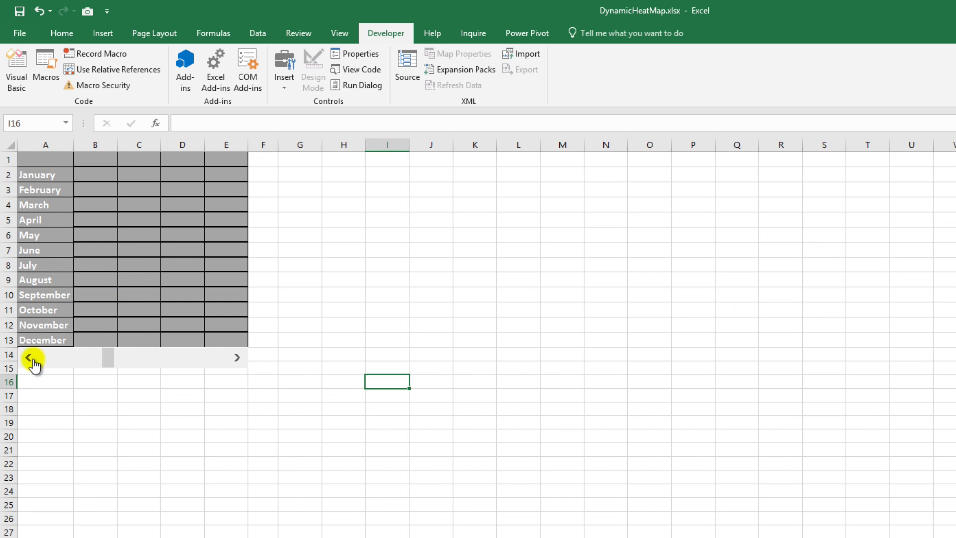
left_click(28, 357)
left_click(28, 357)
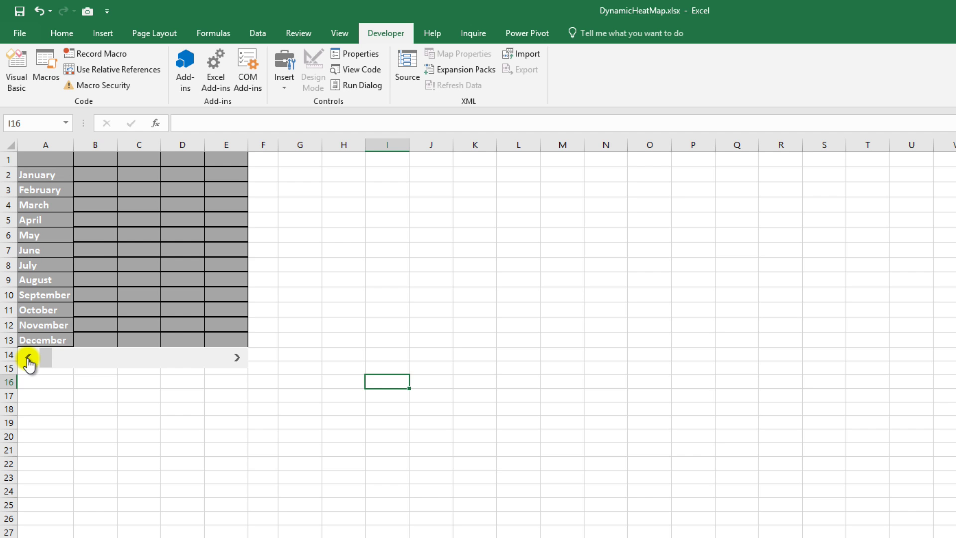
In B1, start an INDEX formula over Data!$B$1:$S$13 with ROW() as the row argument.
left_click(99, 160)
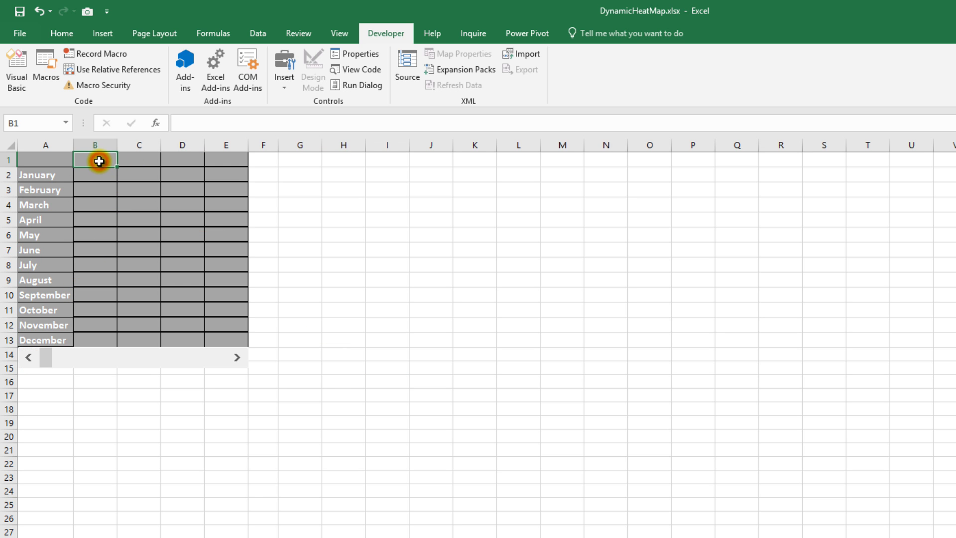
type("=in")
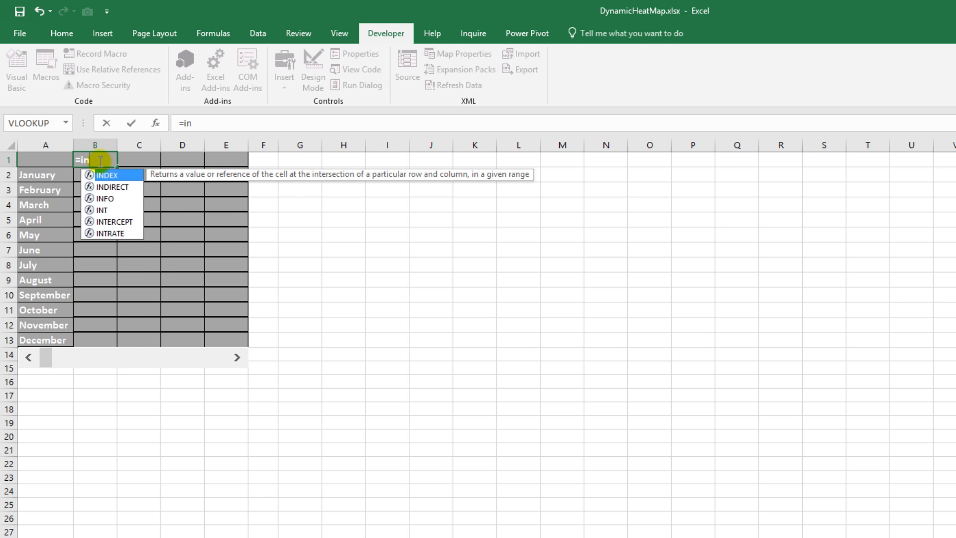
type("dex")
key("Tab")
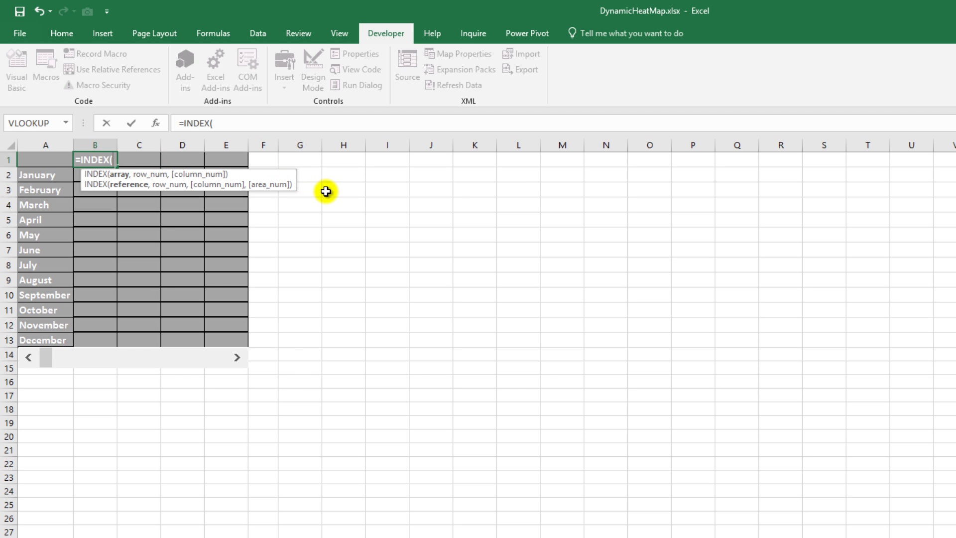
key("ctrl+Page_Down")
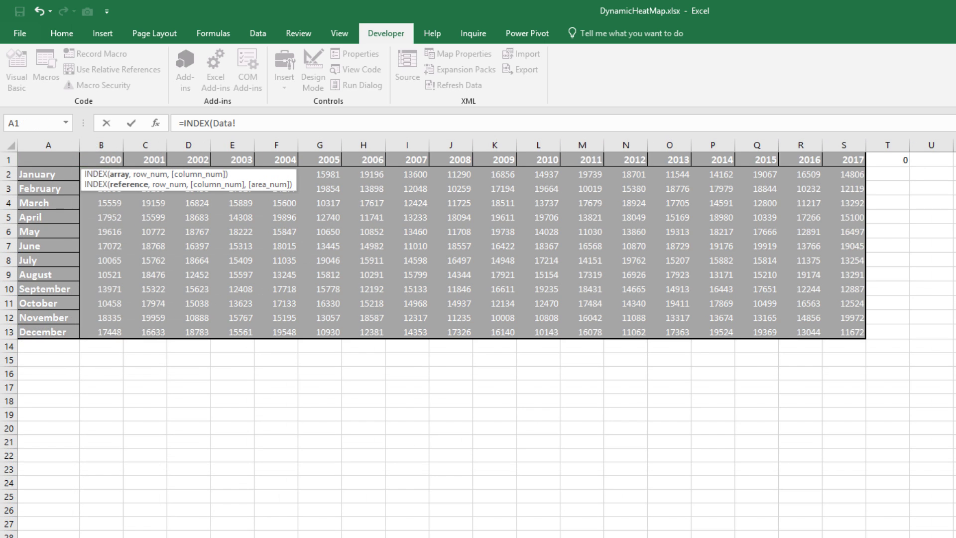
mouse_move(90, 159)
left_mouse_down()
mouse_move(173, 189)
mouse_move(850, 332)
left_mouse_up()
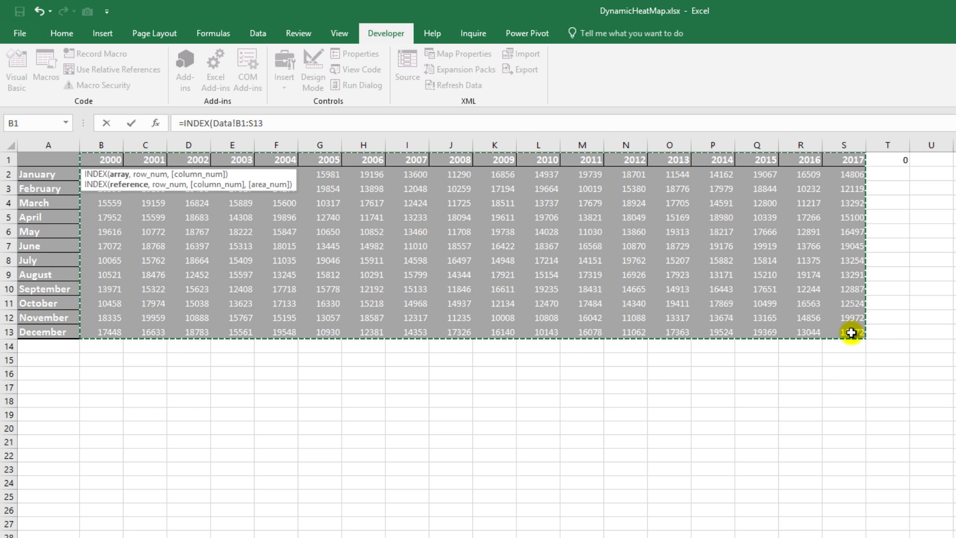
key("F4")
type("$S$13,")
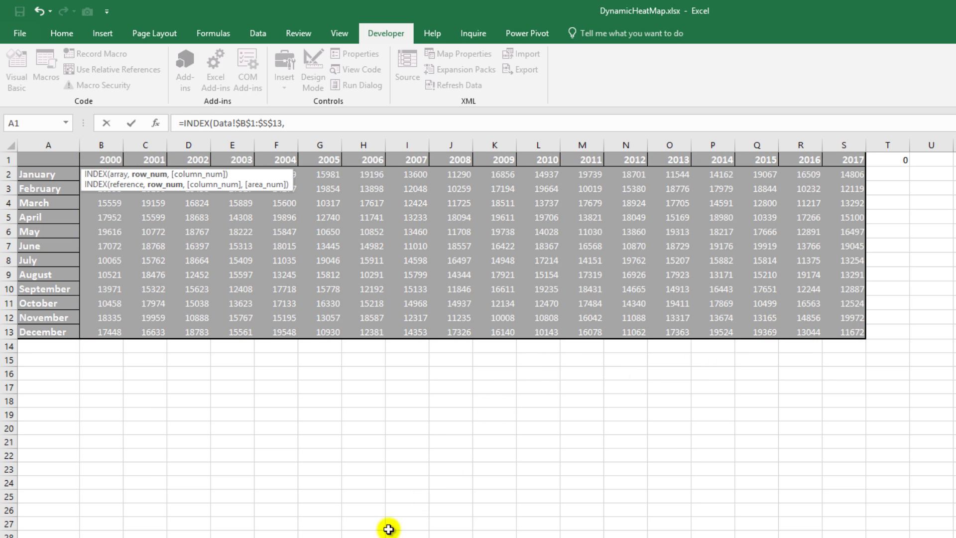
left_click(388, 535)
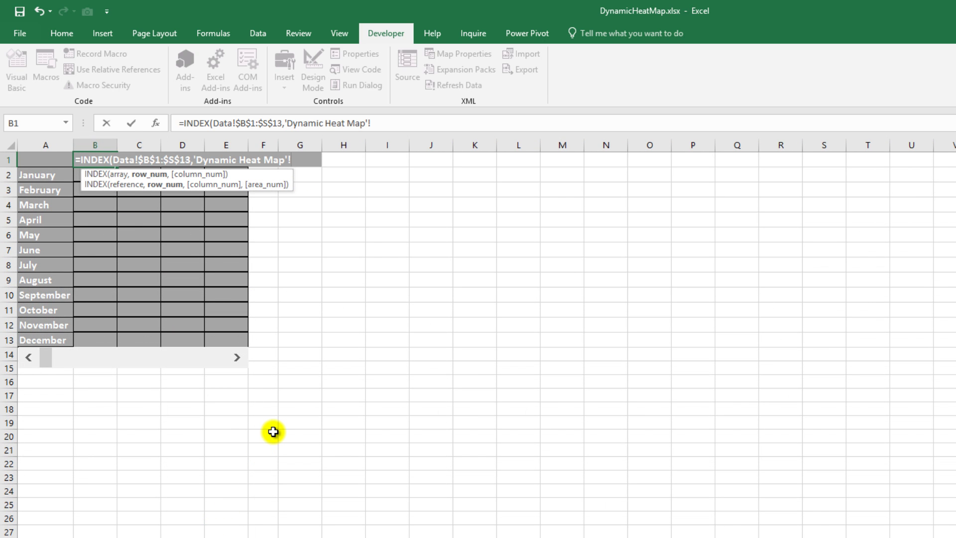
key("BackSpace")
key("BackSpace")
key("BackSpace")
key("BackSpace")
key("BackSpace")
key("BackSpace")
key("BackSpace")
key("BackSpace")
key("BackSpace")
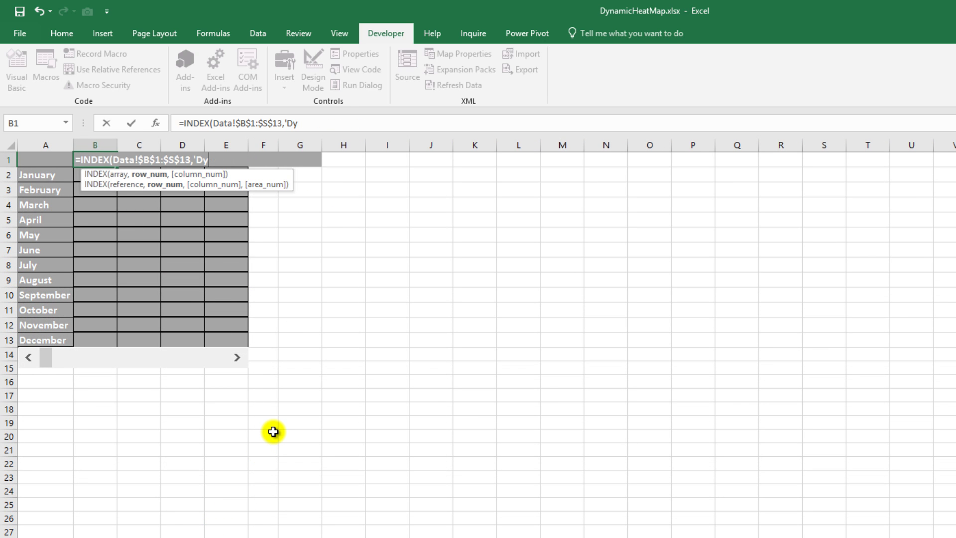
key("BackSpace")
key("BackSpace")
type("row")
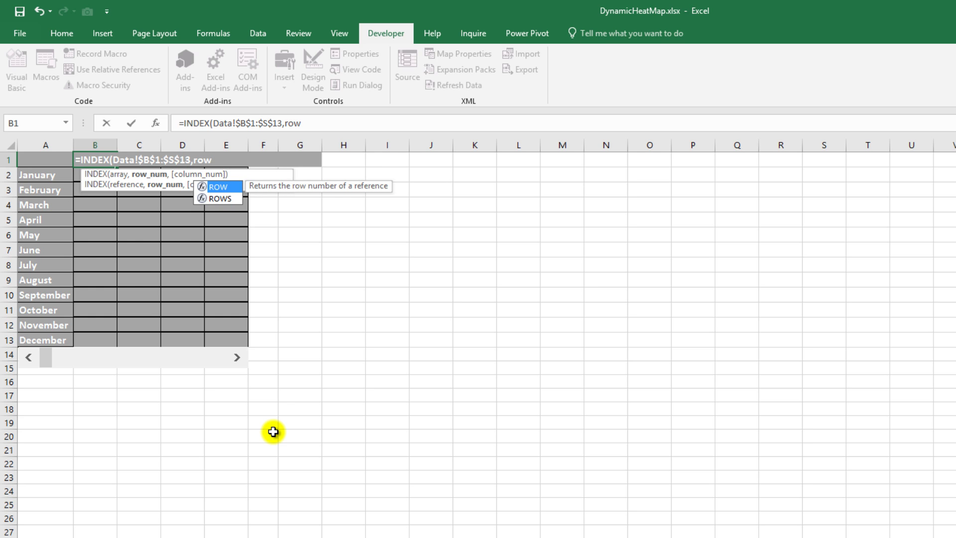
key("Escape")
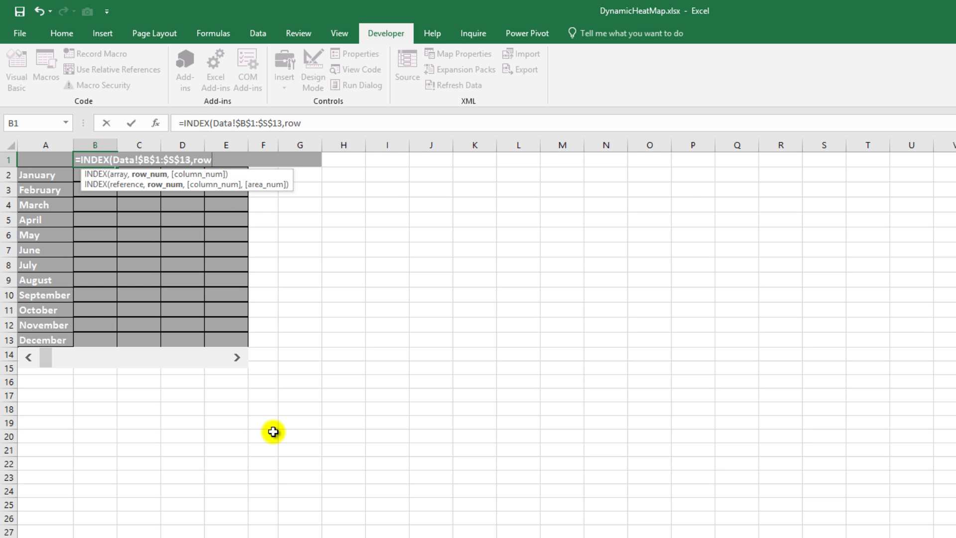
type("()")
type(",")
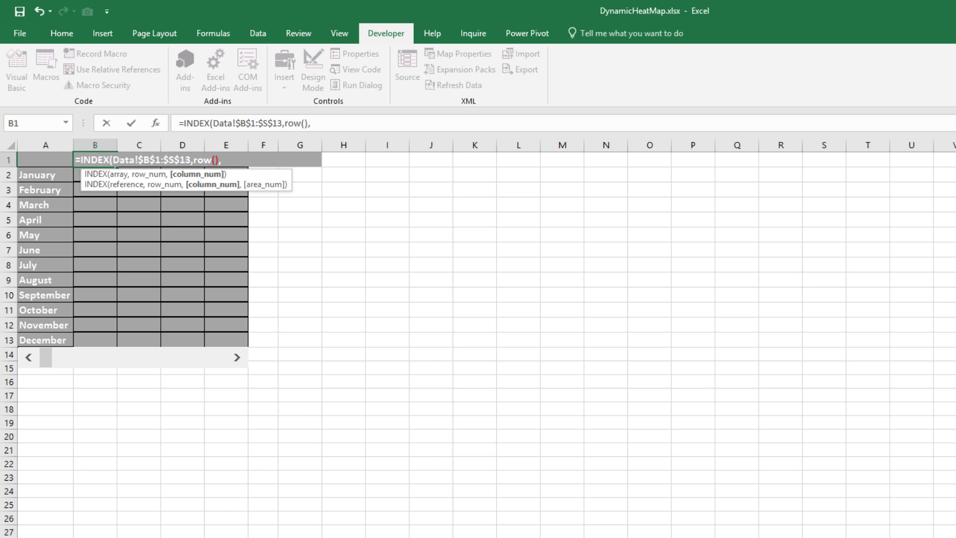
Add the column argument Data!T1+COLUMNS(B1:B1) to the INDEX formula.
key("ctrl+Page_Down")
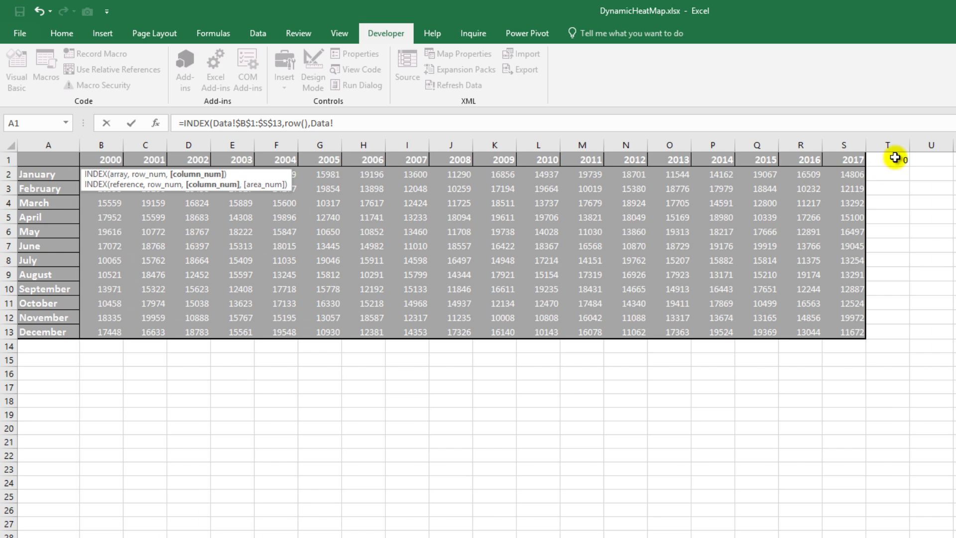
left_click(895, 159)
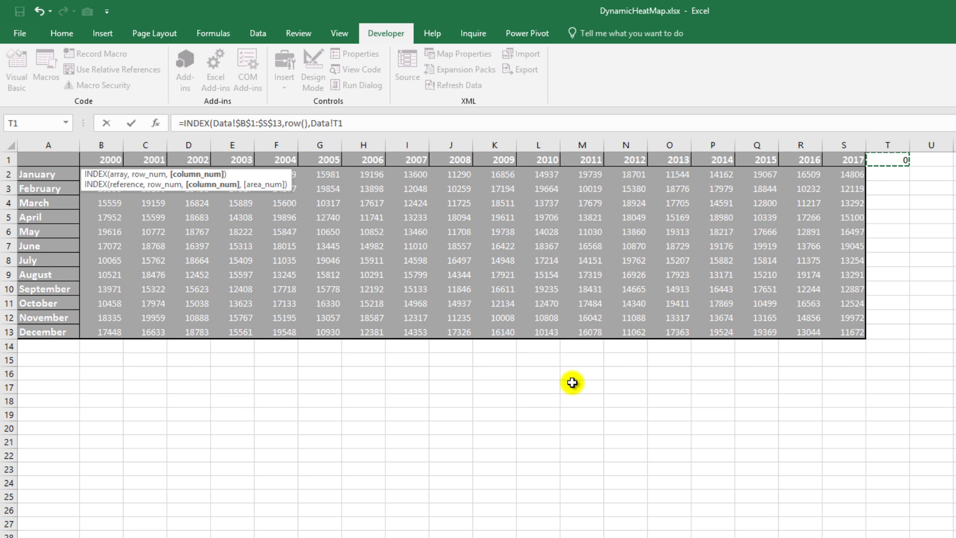
key("BackSpace")
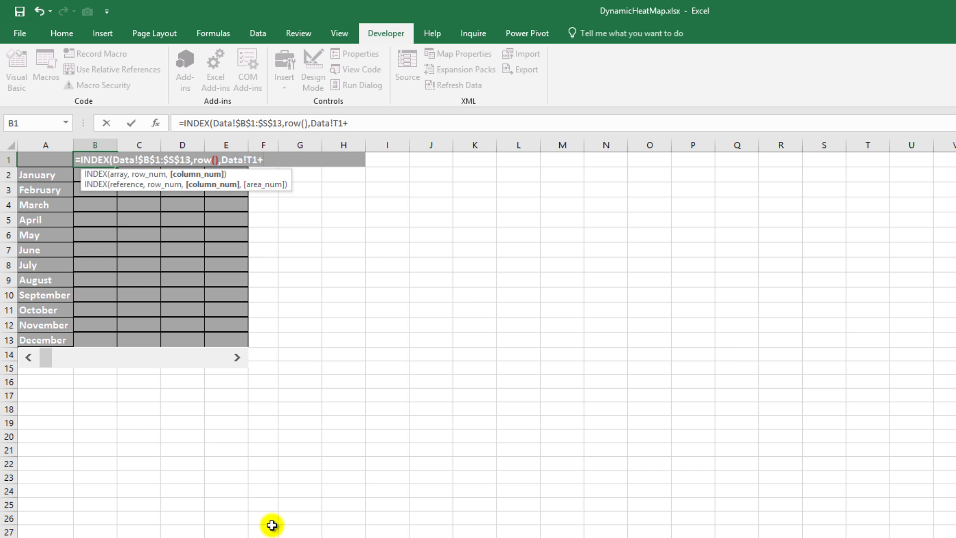
type("COLU")
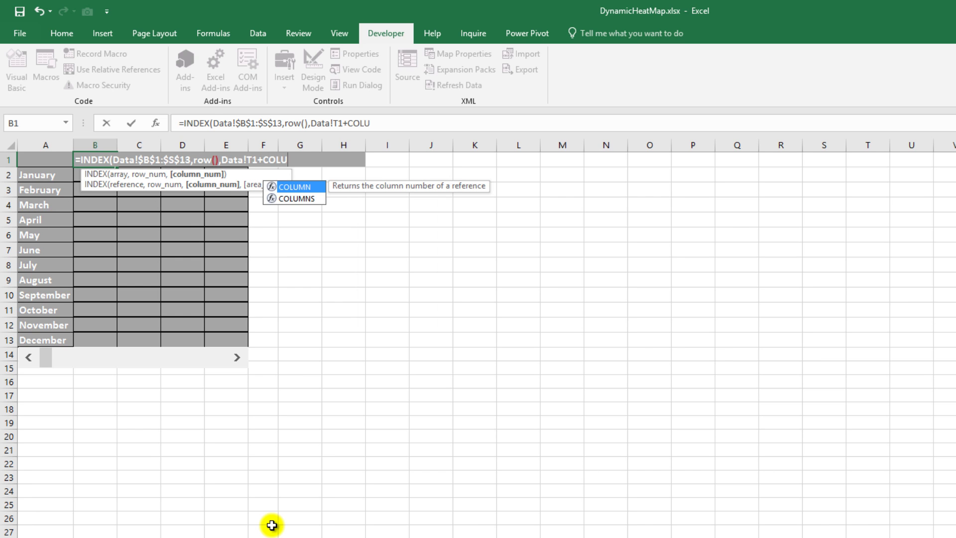
key("Down")
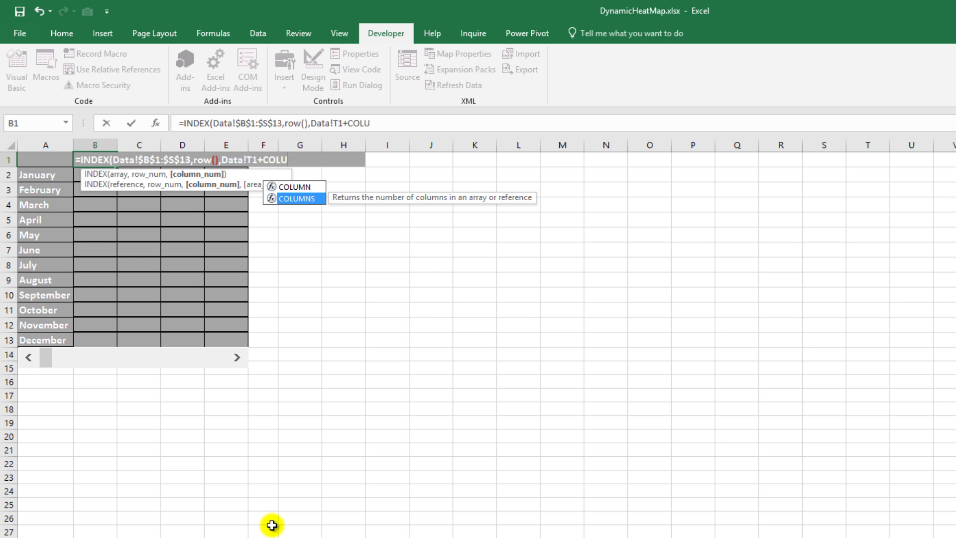
key("Tab")
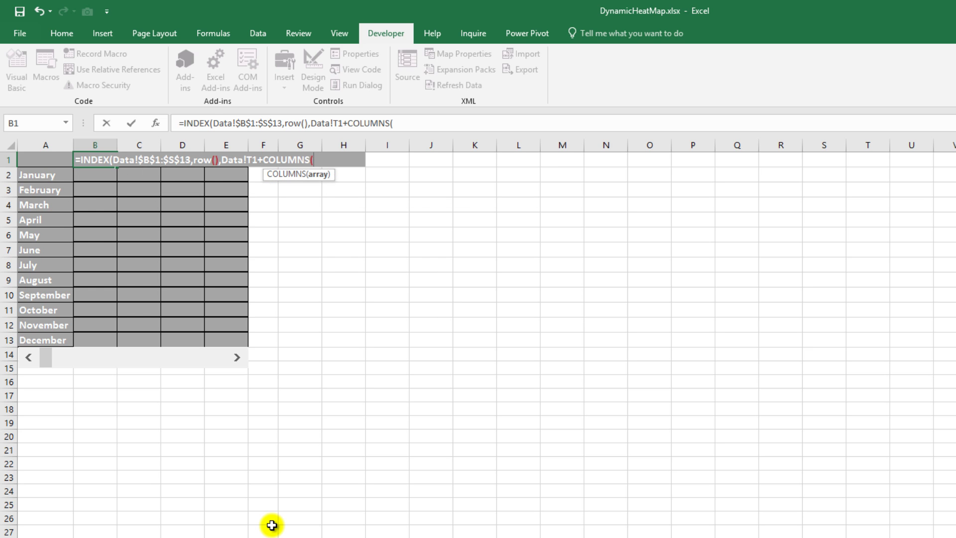
type("b!")
key("BackSpace")
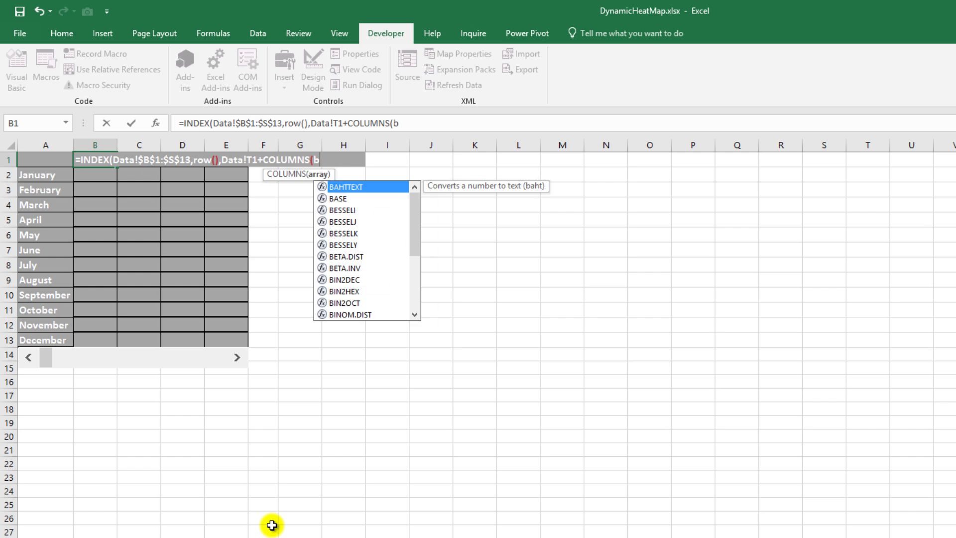
type("1:")
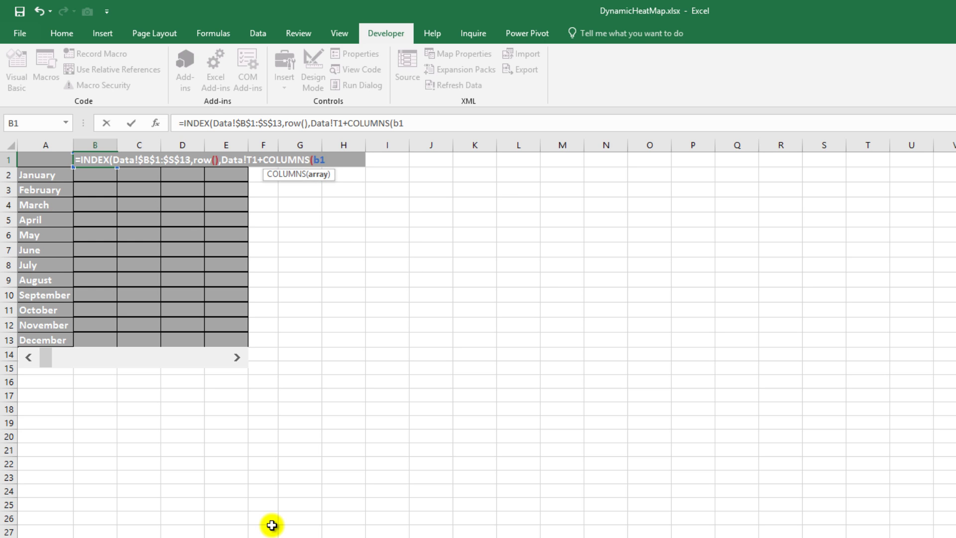
type("B1")
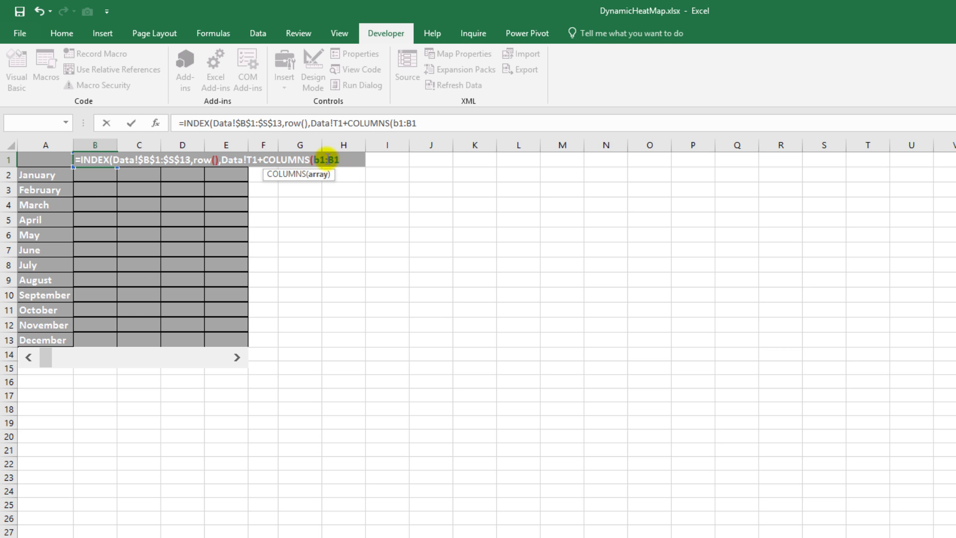
Make the starting B1 and the T1 references absolute, then close and commit the formula.
left_click(314, 160)
key("F4")
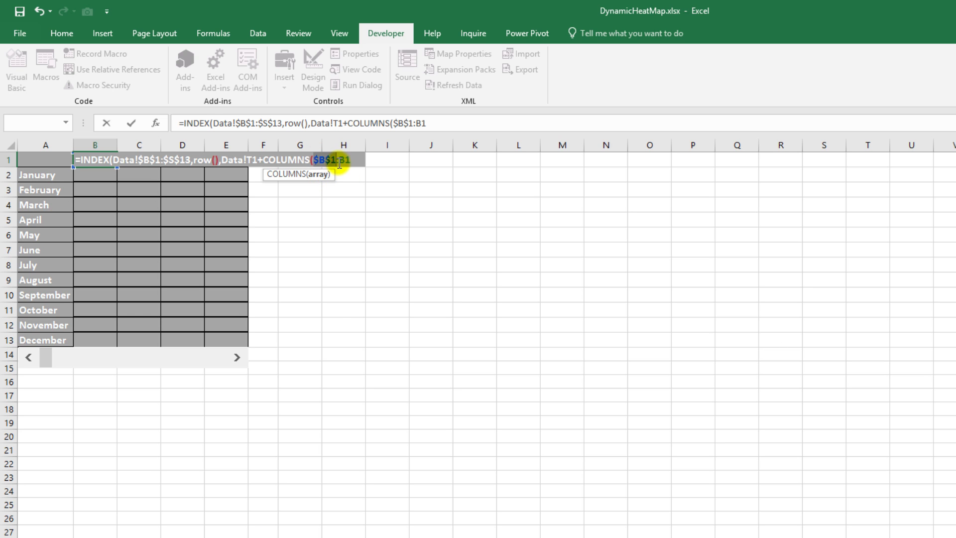
left_click(353, 160)
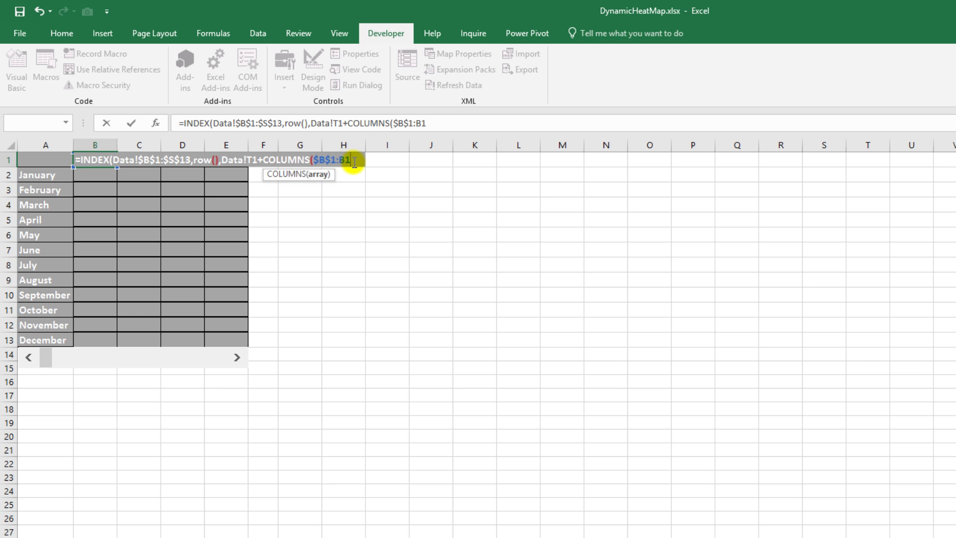
left_click(254, 160)
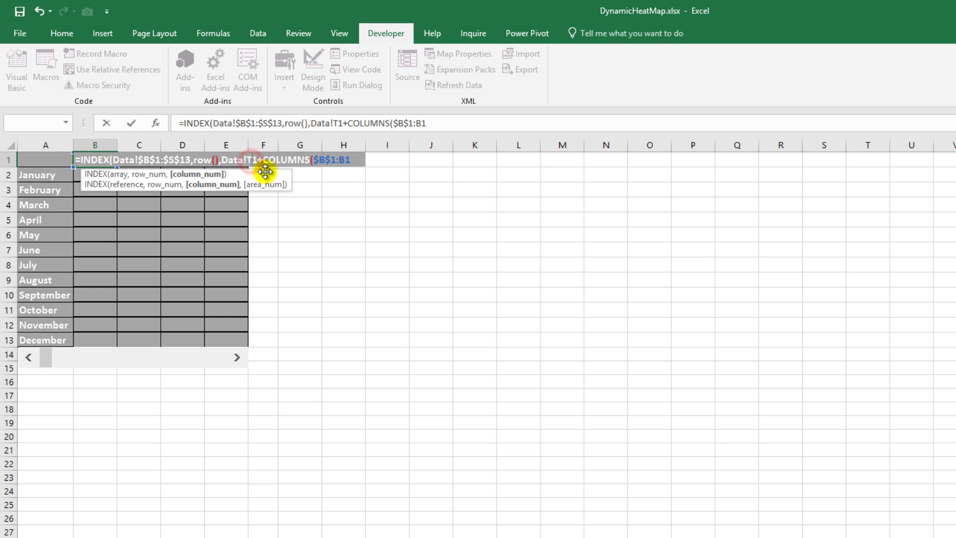
key("F4")
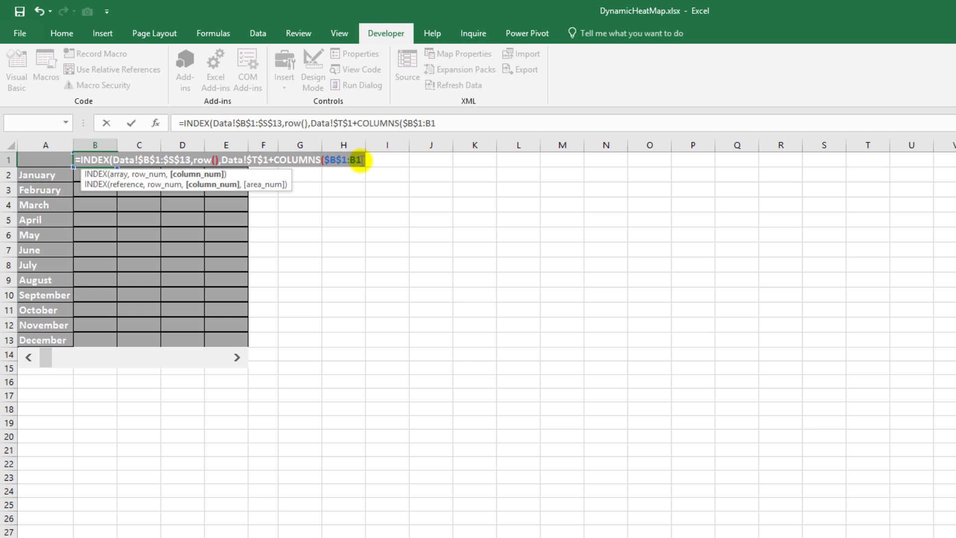
left_click(355, 160)
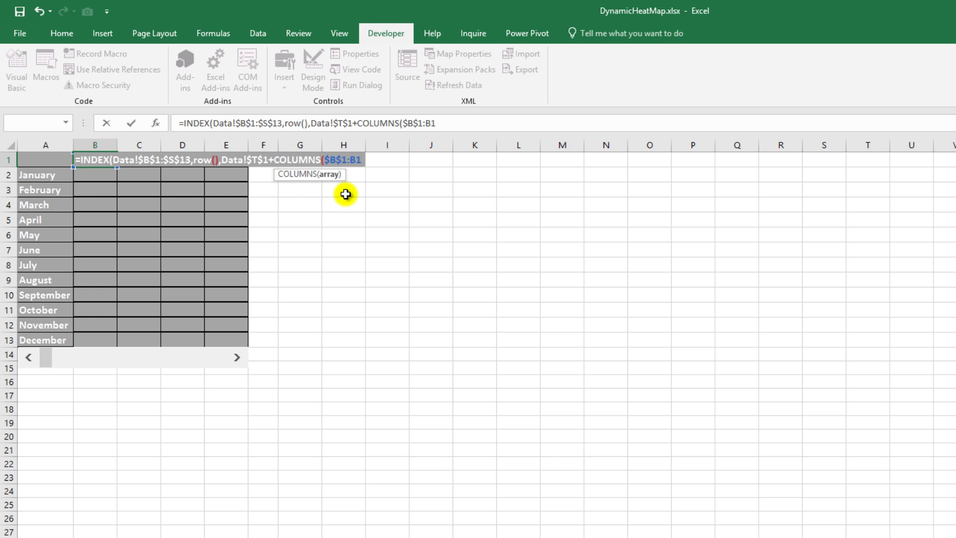
type("))")
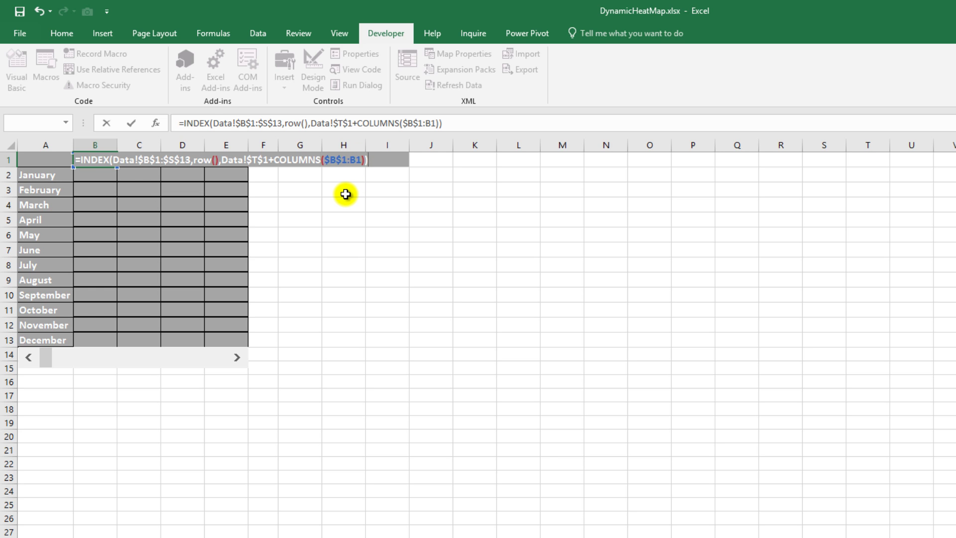
key("Return")
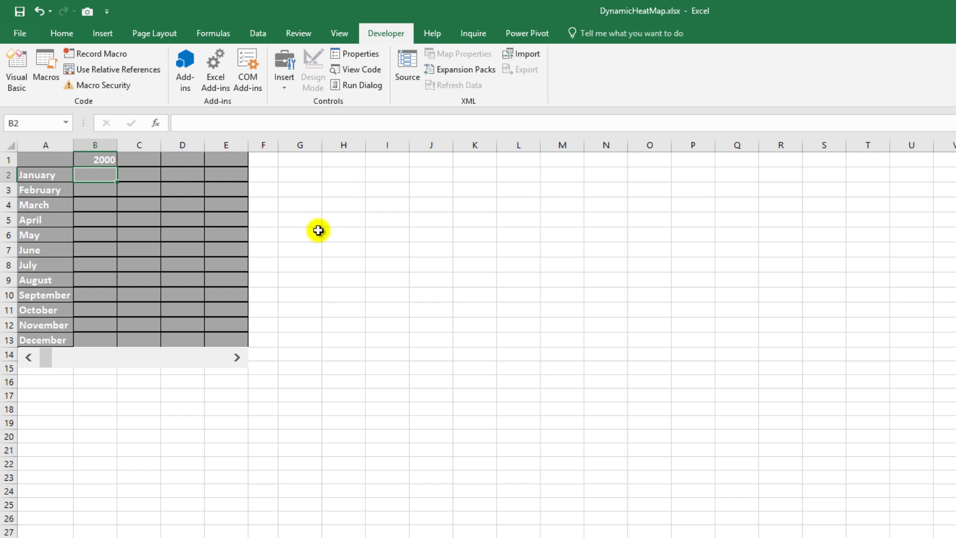
left_click(237, 358)
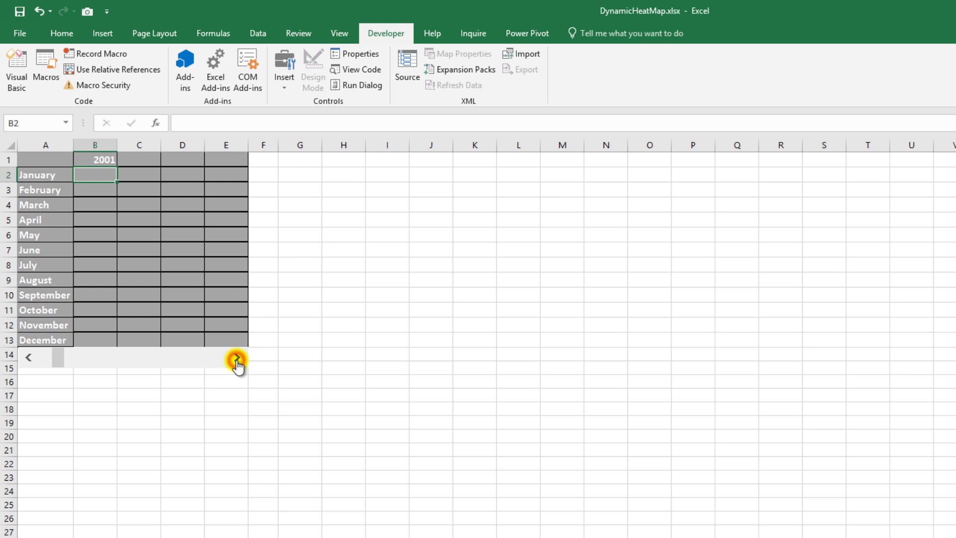
left_click(237, 359)
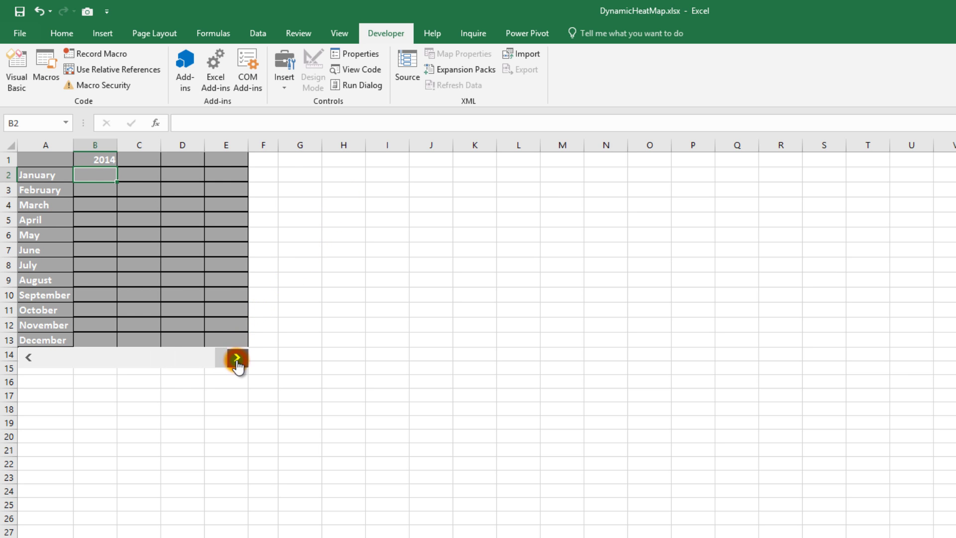
left_click(23, 357)
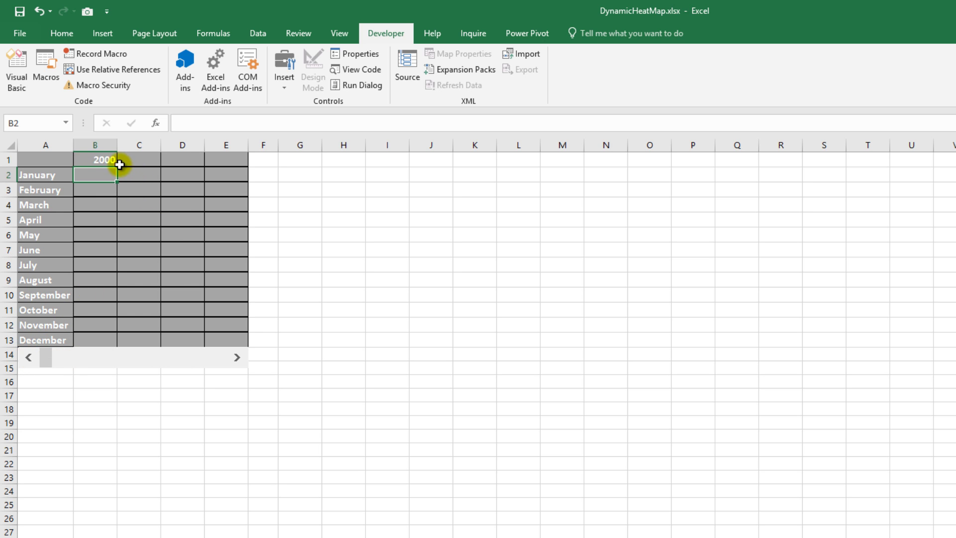
Fill the B1 formula across to E1 and down through row 13.
left_click(109, 160)
left_click_drag(119, 167, 247, 166)
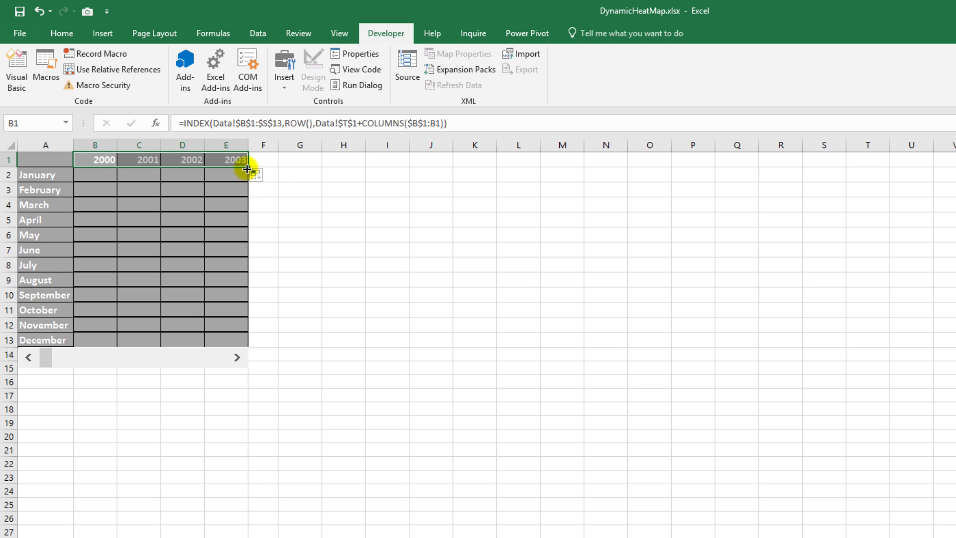
left_click_drag(247, 166, 259, 341)
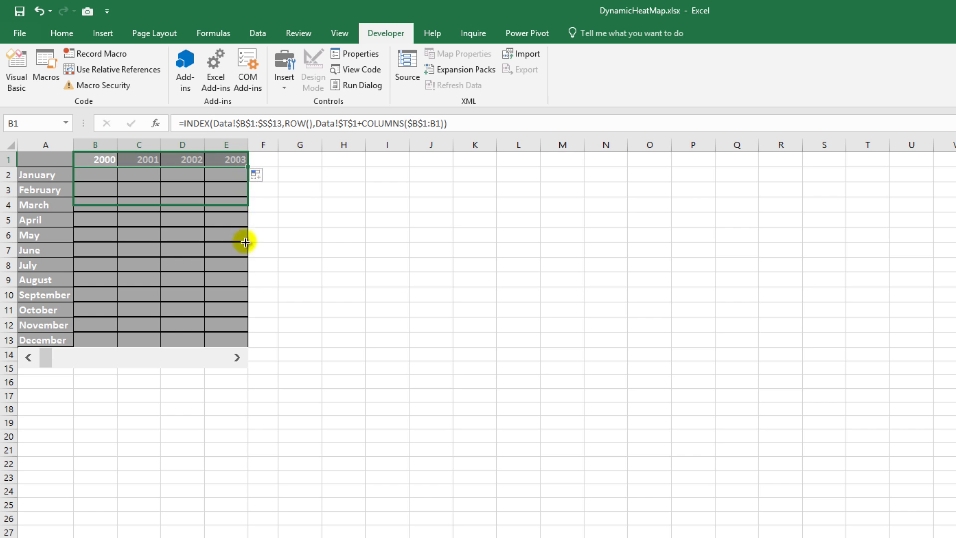
left_click(352, 345)
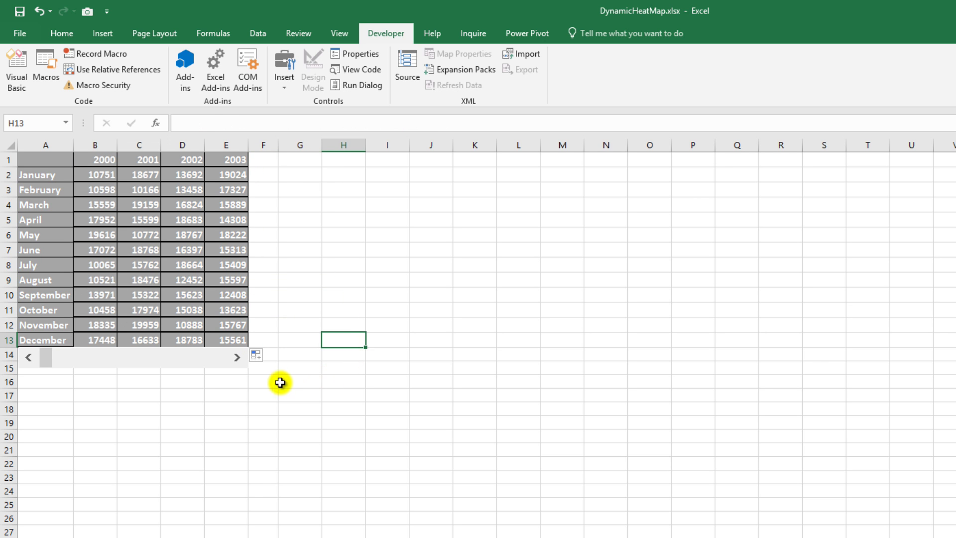
Test the scroll bar by advancing to later years, then drag it back to 2000.
left_click(236, 360)
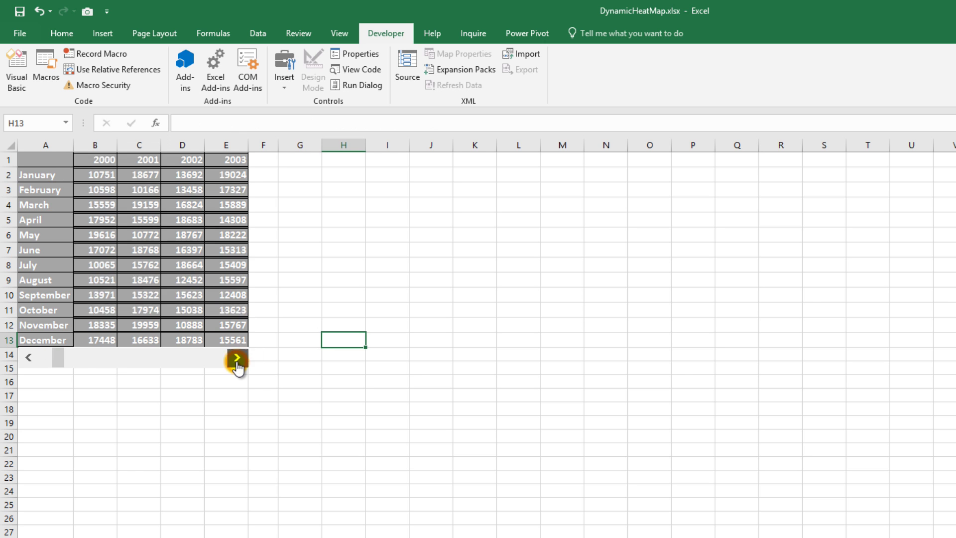
left_click(237, 365)
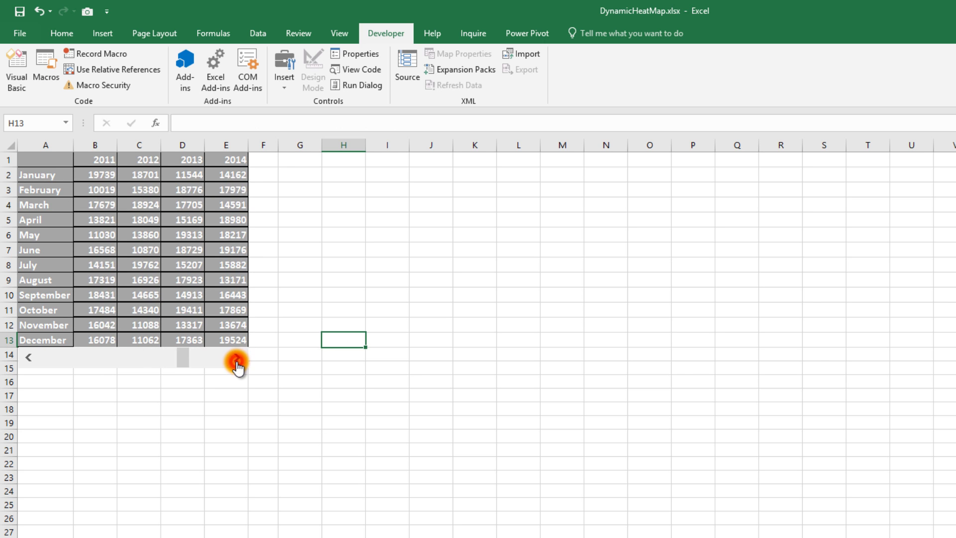
left_click_drag(218, 367, 72, 357)
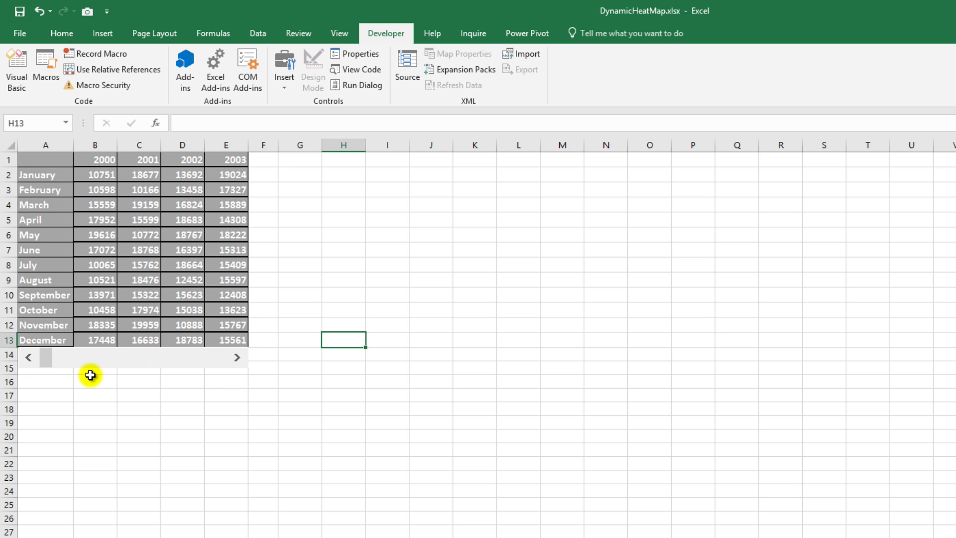
Apply the Green-White-Red color scale to the monthly values in B2:E13.
mouse_move(96, 176)
left_mouse_down()
mouse_move(189, 262)
mouse_move(228, 336)
left_mouse_up()
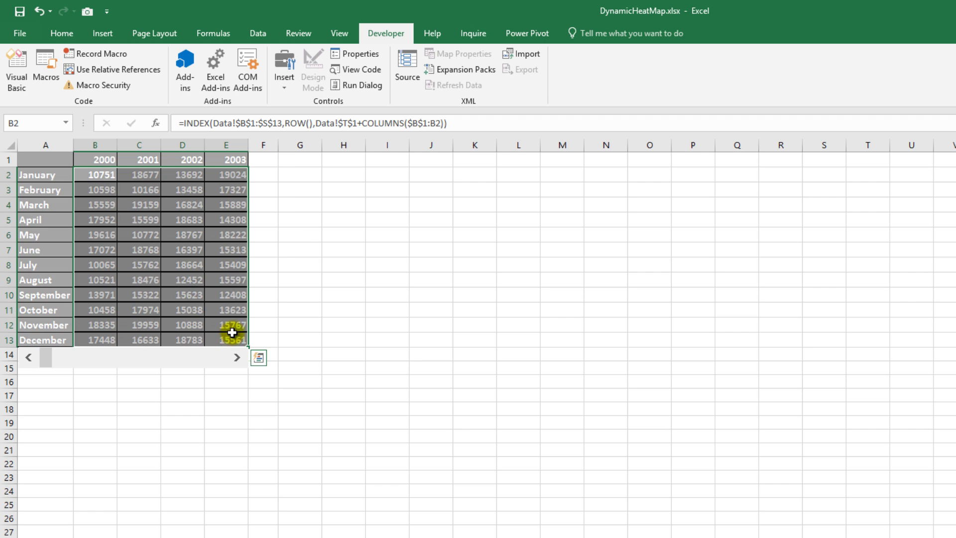
left_click(66, 33)
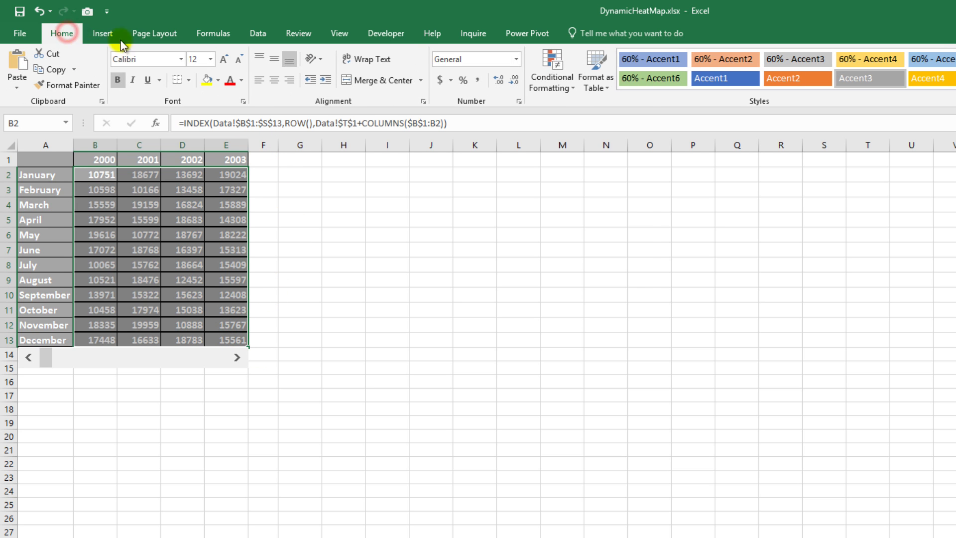
left_click(575, 89)
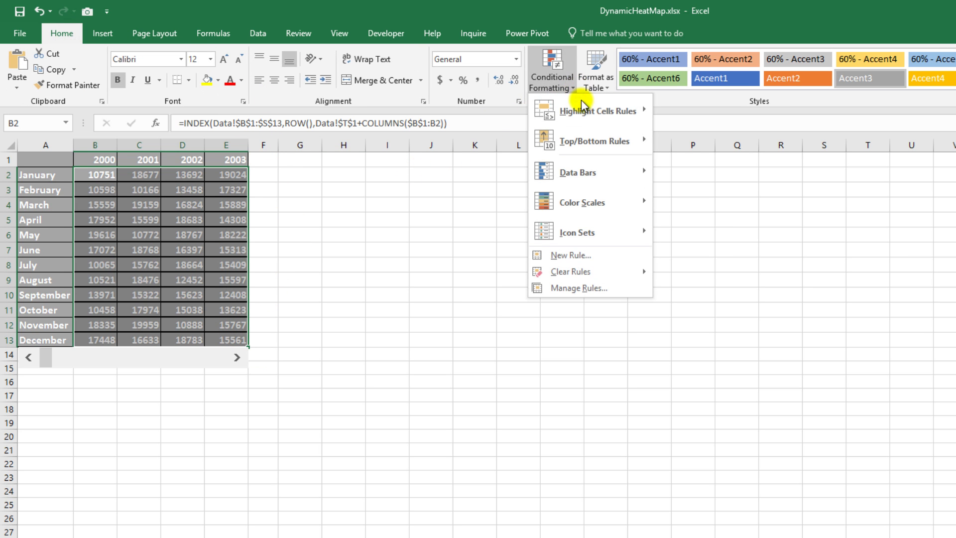
mouse_move(582, 201)
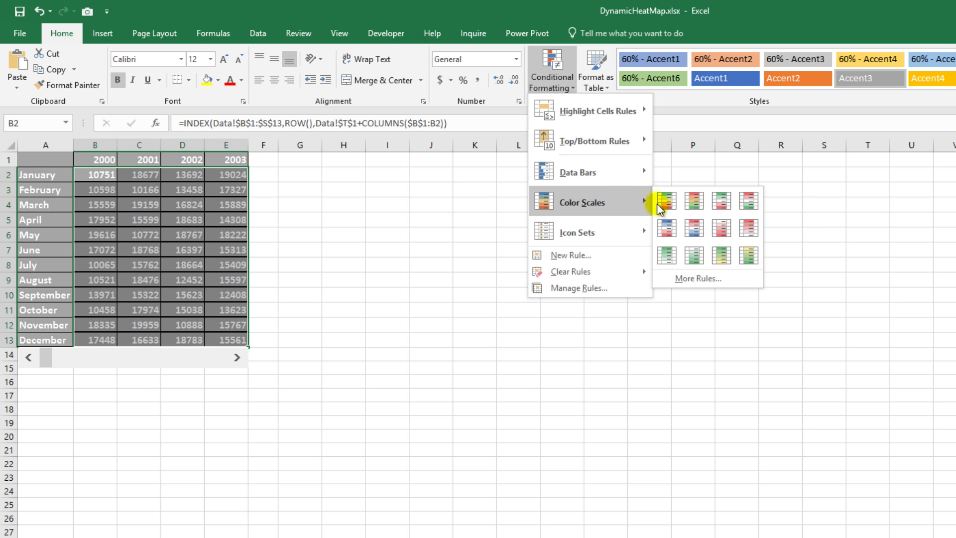
left_click(721, 202)
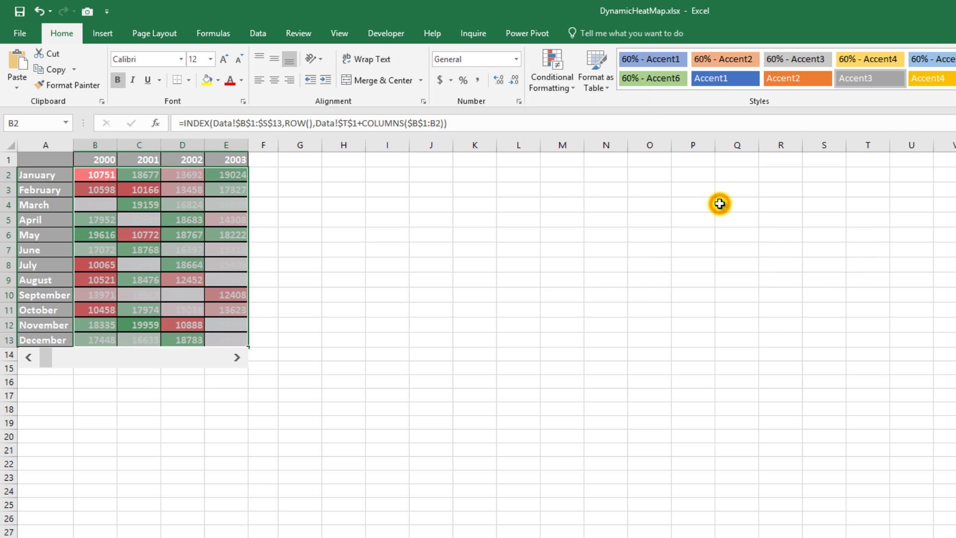
left_click(437, 266)
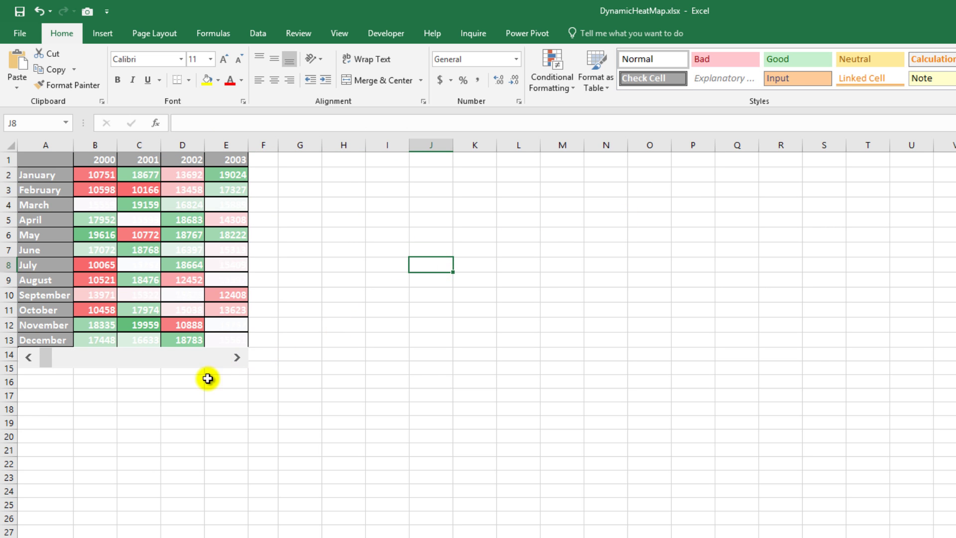
left_click(237, 357)
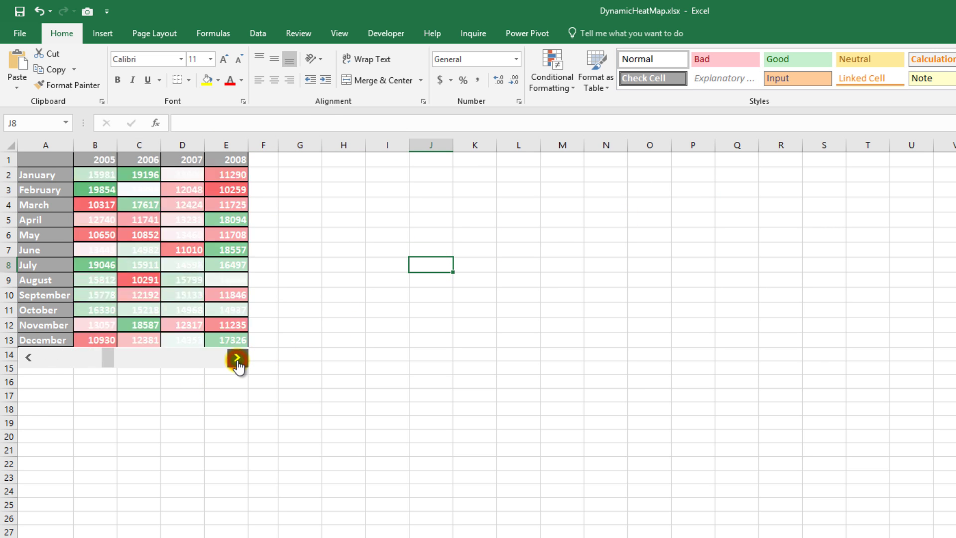
left_click(237, 357)
left_click(237, 358)
left_click(237, 357)
left_click(237, 357)
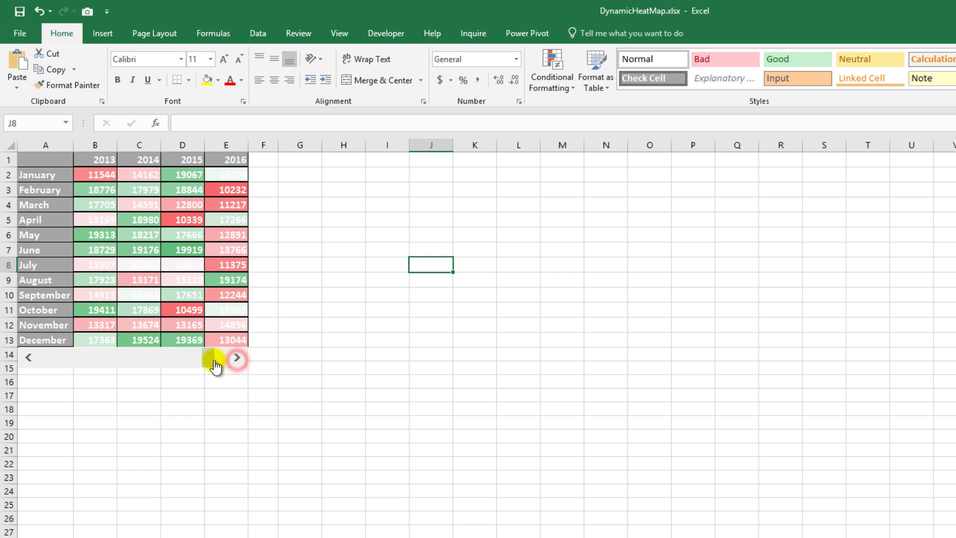
left_click_drag(214, 358, 83, 368)
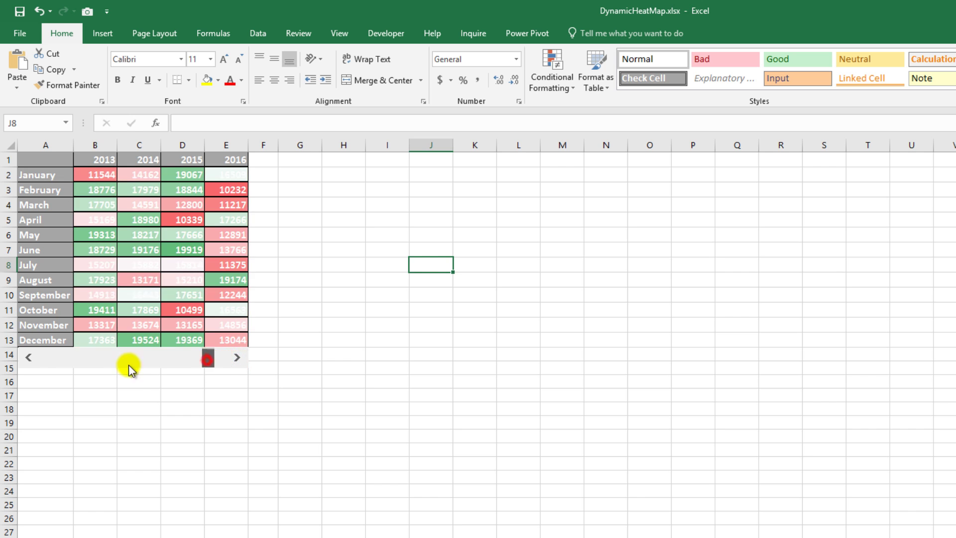
left_click(26, 362)
left_click(26, 362)
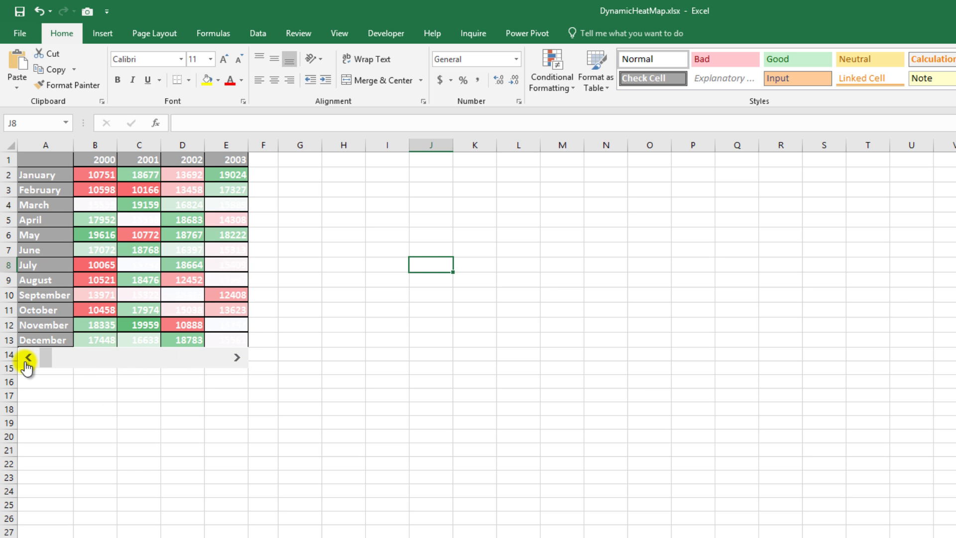